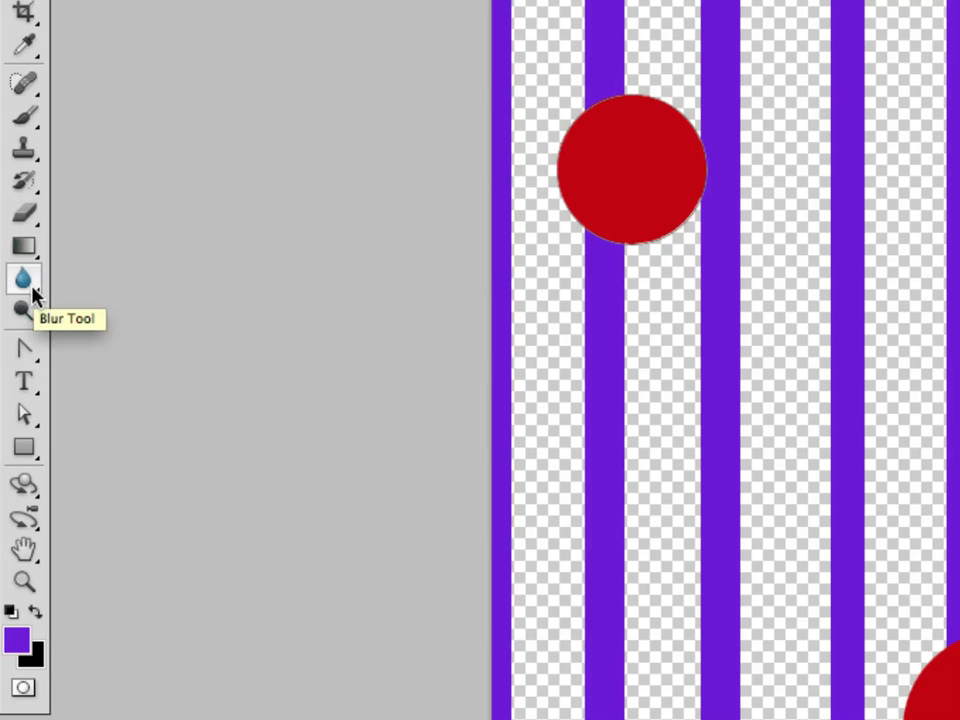
- Choose the Smudge Tool and rasterize the Shape 1 layer so that it can be smudged
mouse_move(34, 292)
left_mouse_down()
mouse_move(96, 298)
mouse_move(98, 327)
left_mouse_up()
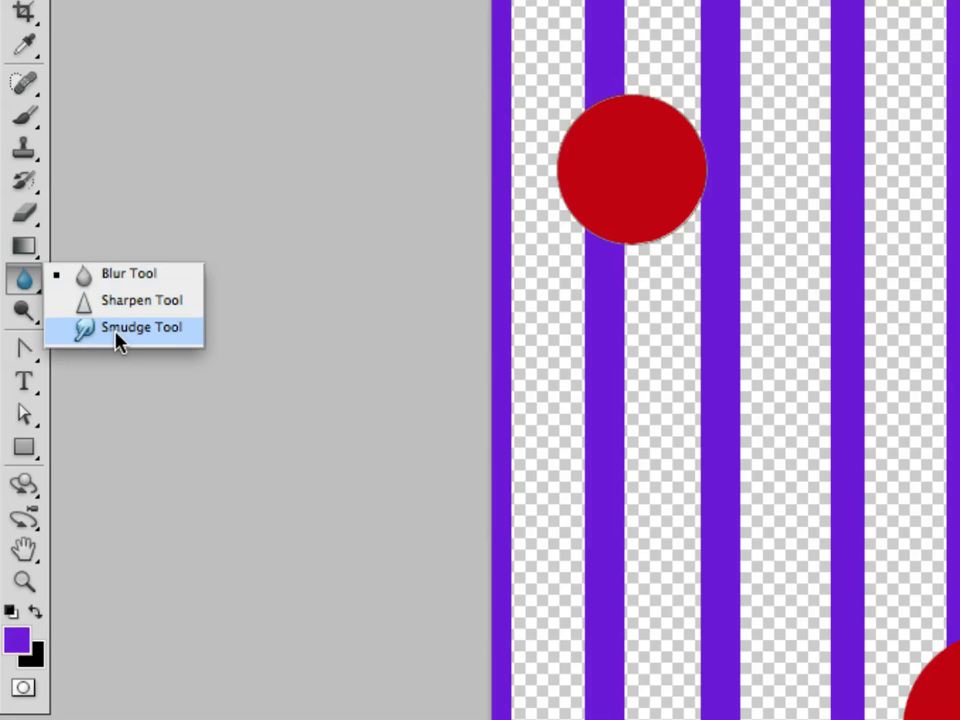
left_click_drag(117, 336, 117, 334)
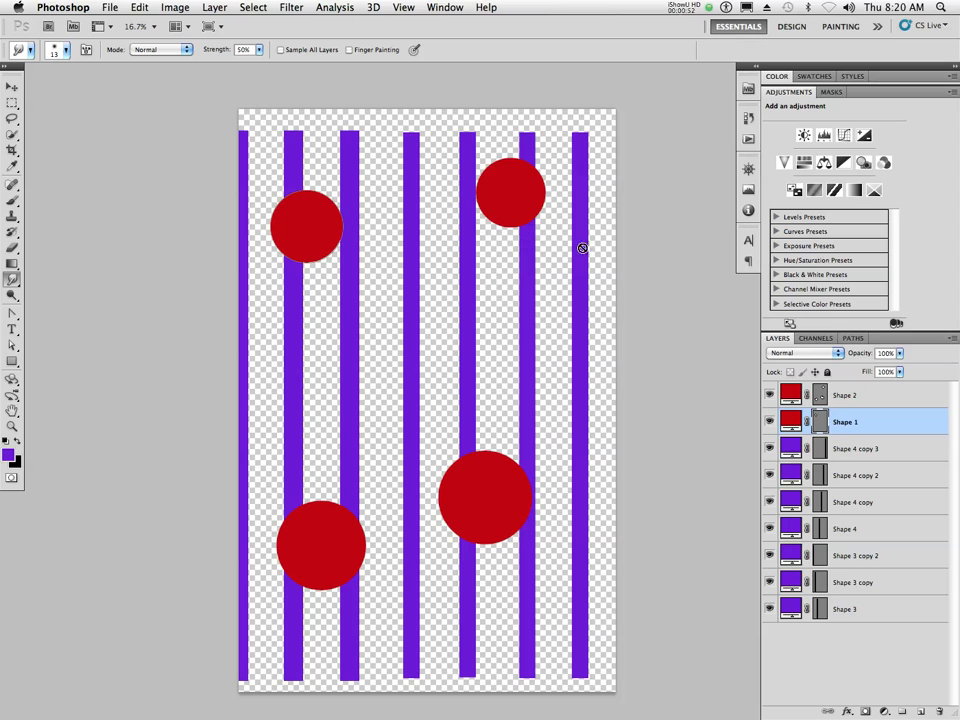
left_click(287, 224)
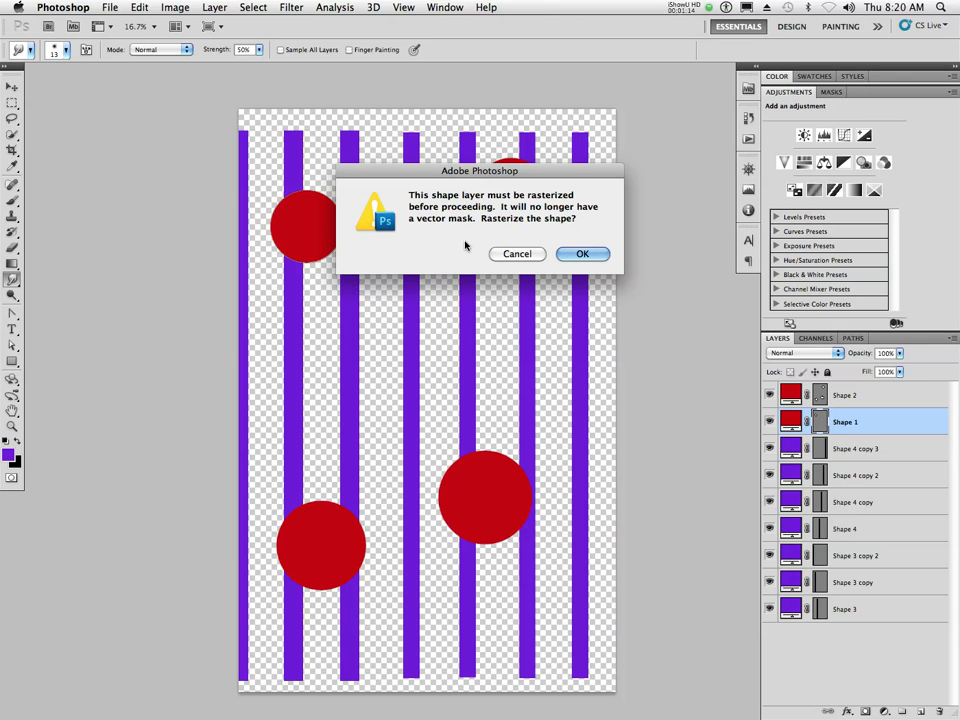
left_click(580, 254)
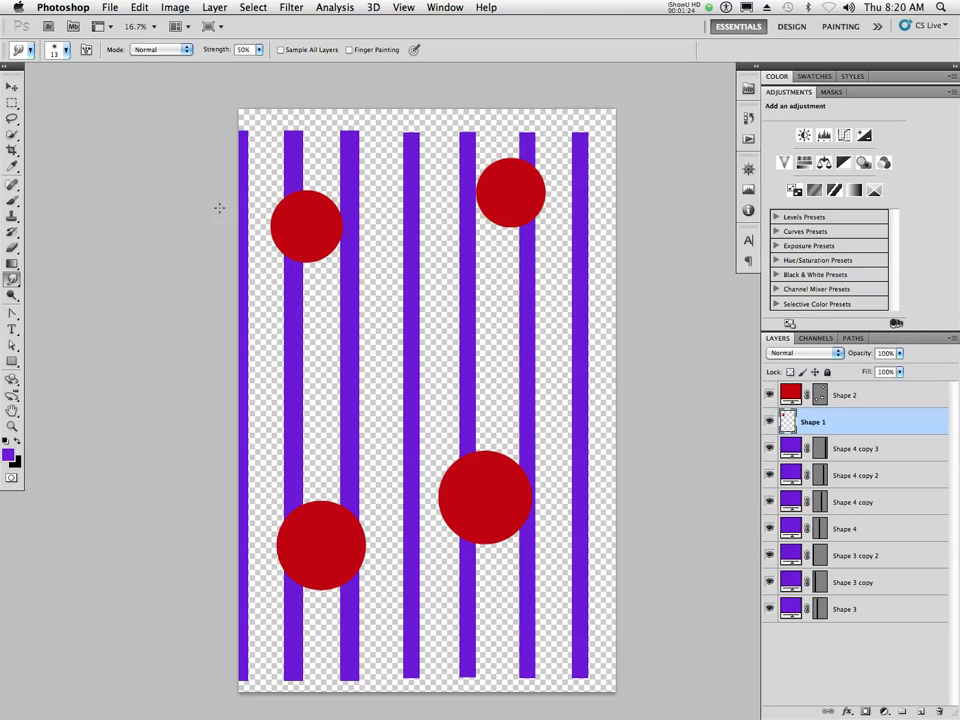
- Set the smudge brush size to 88 px, keeping the strength at 50%
left_click(50, 52)
left_click_drag(38, 86, 69, 90)
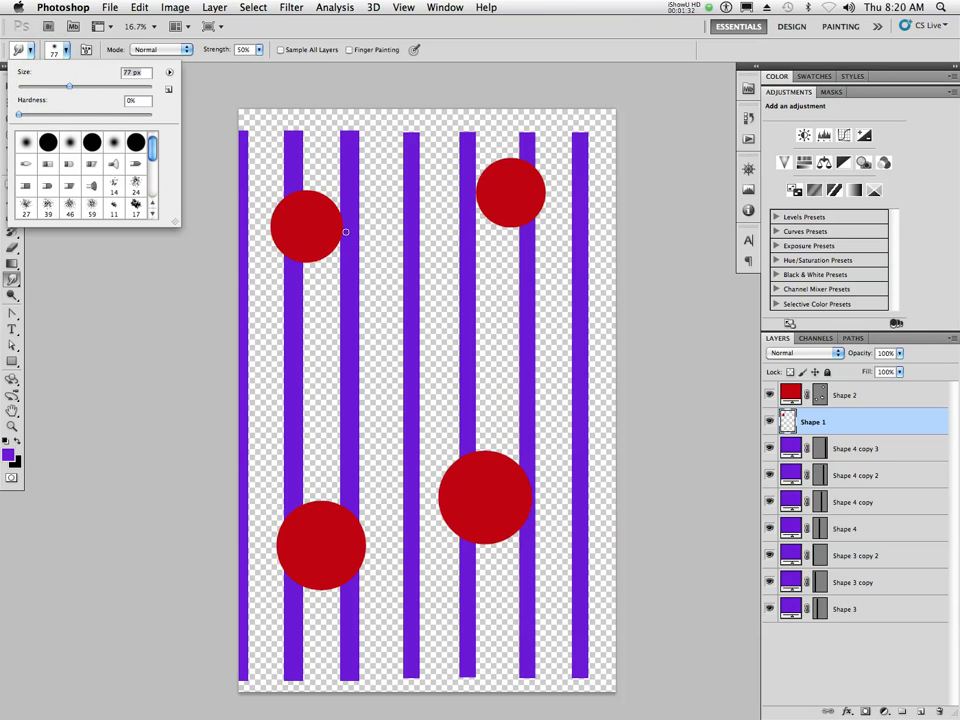
left_click_drag(70, 87, 76, 89)
left_click(205, 51)
mouse_move(207, 51)
left_mouse_down()
mouse_move(222, 53)
mouse_move(212, 53)
left_mouse_up()
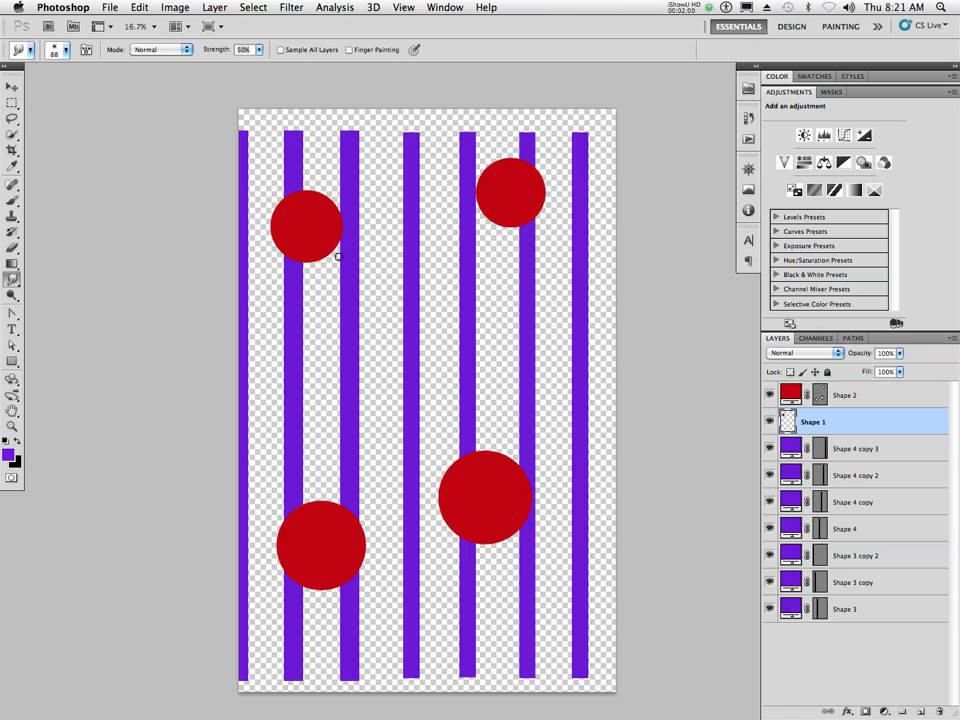
- Smudge two pointed spikes outward from the right edge of the upper-left red circle
mouse_move(343, 258)
left_mouse_down()
mouse_move(388, 258)
mouse_move(411, 343)
left_mouse_up()
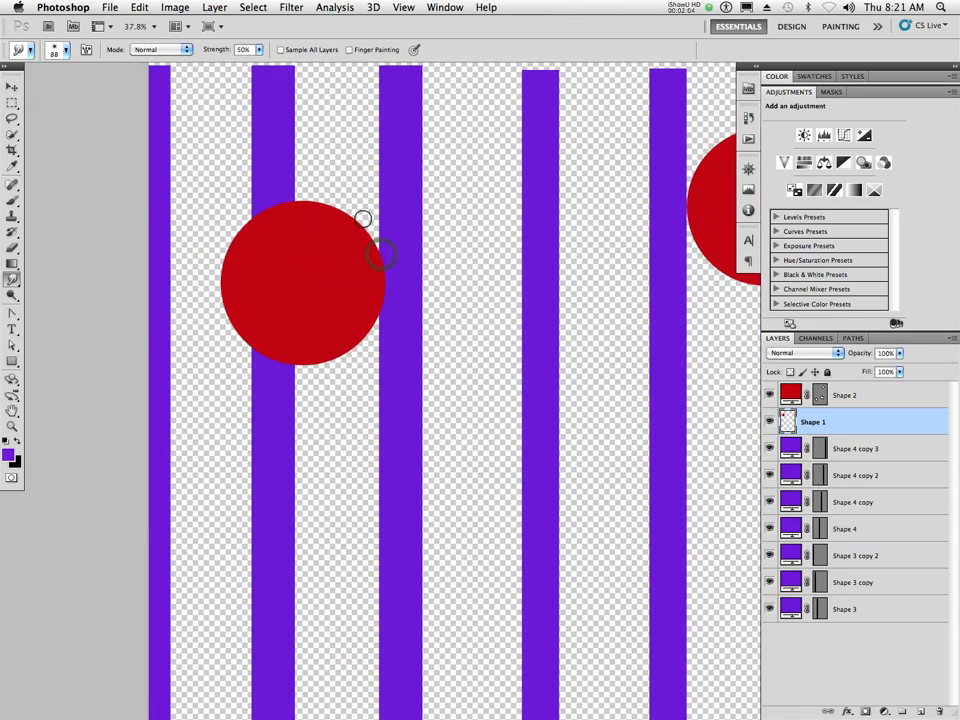
left_click_drag(343, 215, 365, 226)
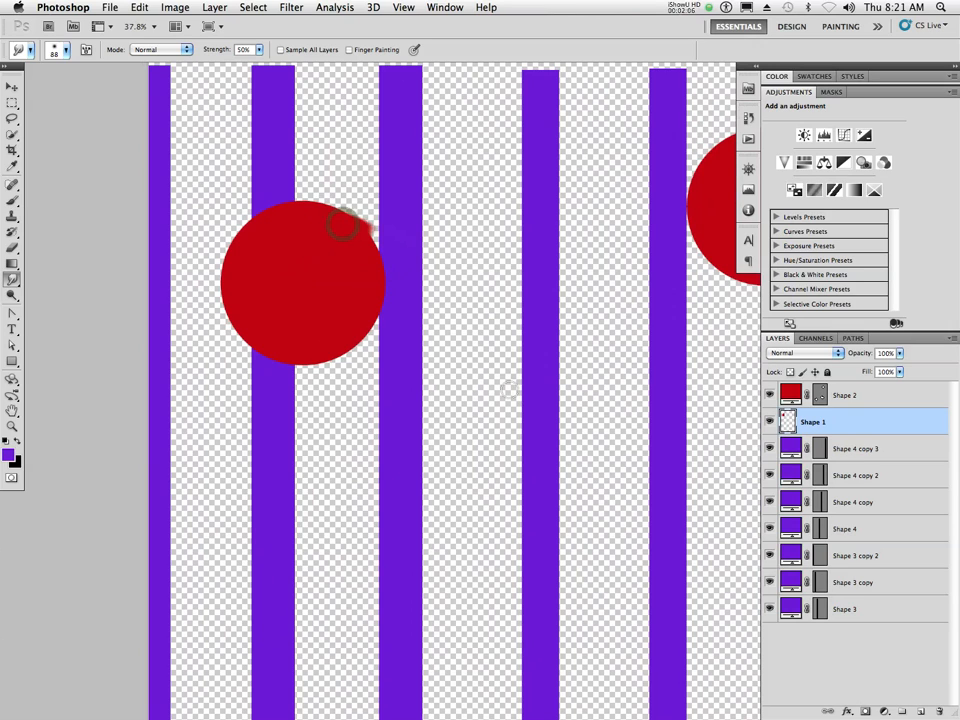
mouse_move(345, 225)
left_mouse_down()
mouse_move(508, 256)
mouse_move(534, 276)
left_mouse_up()
mouse_move(343, 225)
left_mouse_down()
mouse_move(398, 230)
mouse_move(497, 323)
left_mouse_up()
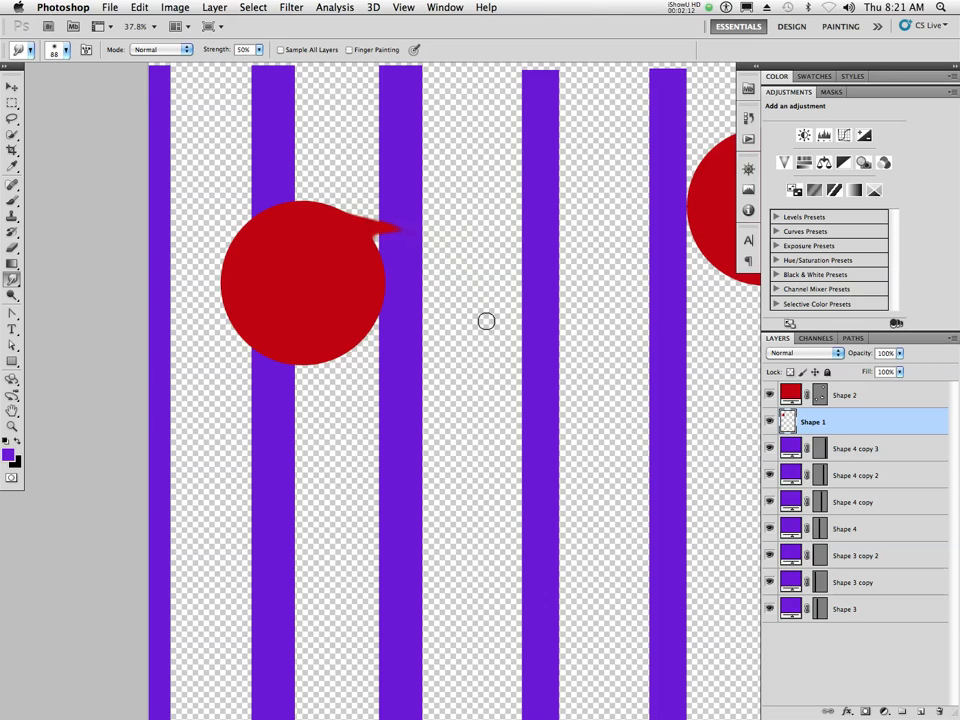
left_click_drag(356, 228, 486, 282)
mouse_move(353, 221)
left_mouse_down()
mouse_move(466, 240)
mouse_move(508, 291)
left_mouse_up()
mouse_move(349, 210)
left_mouse_down()
mouse_move(403, 229)
mouse_move(457, 335)
left_mouse_up()
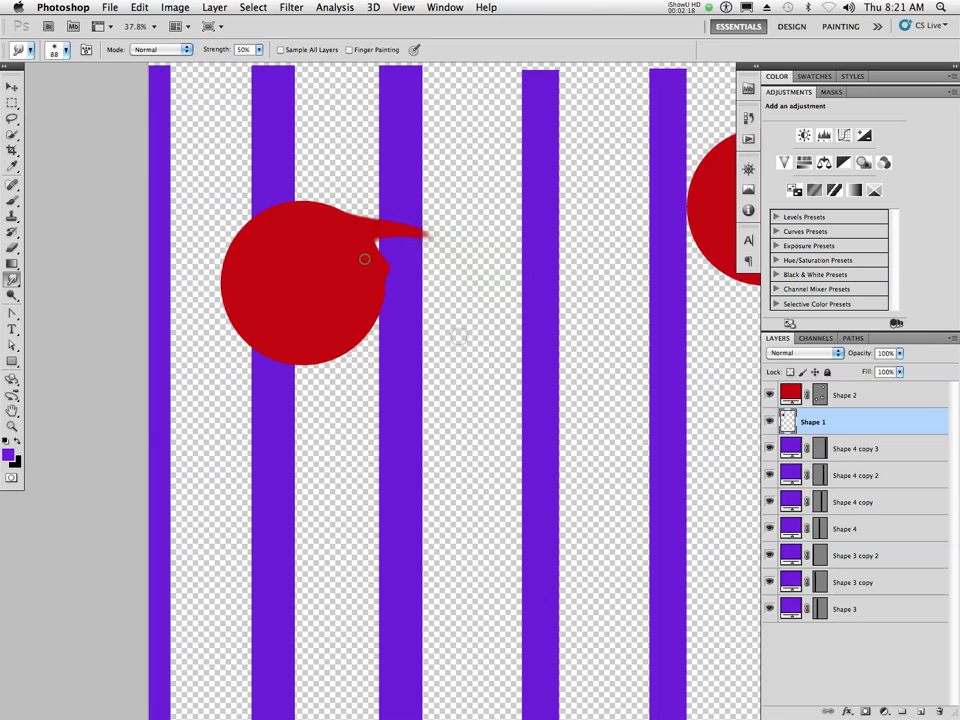
mouse_move(360, 256)
left_mouse_down()
mouse_move(466, 349)
mouse_move(486, 350)
left_mouse_up()
- Try smudging the lower spike of the circle outward at 100% strength
left_click_drag(209, 53, 259, 53)
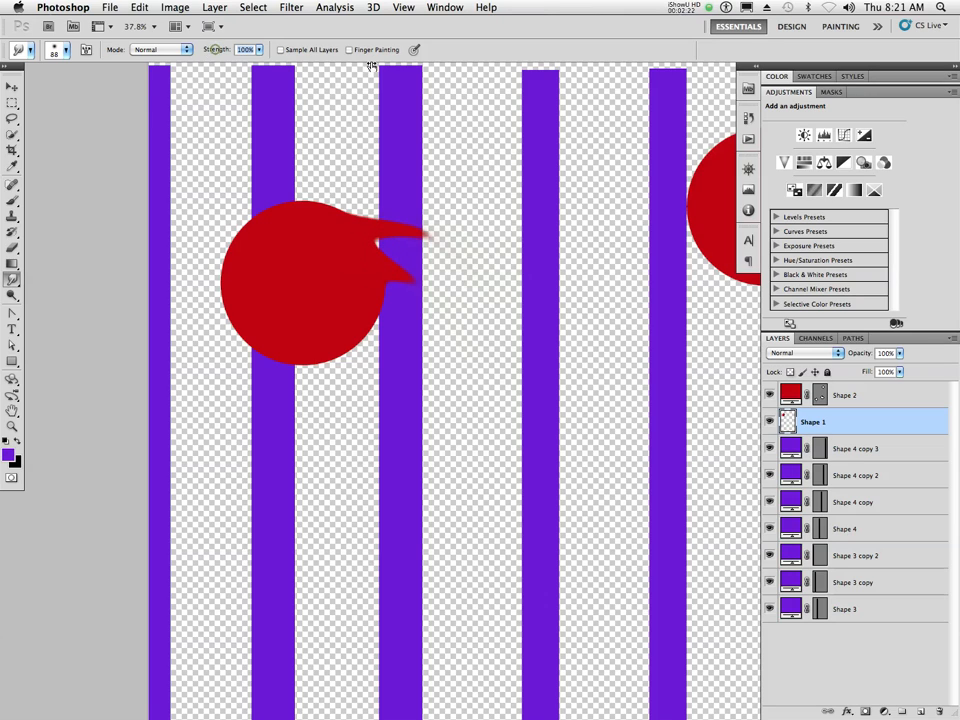
left_click_drag(400, 279, 488, 361)
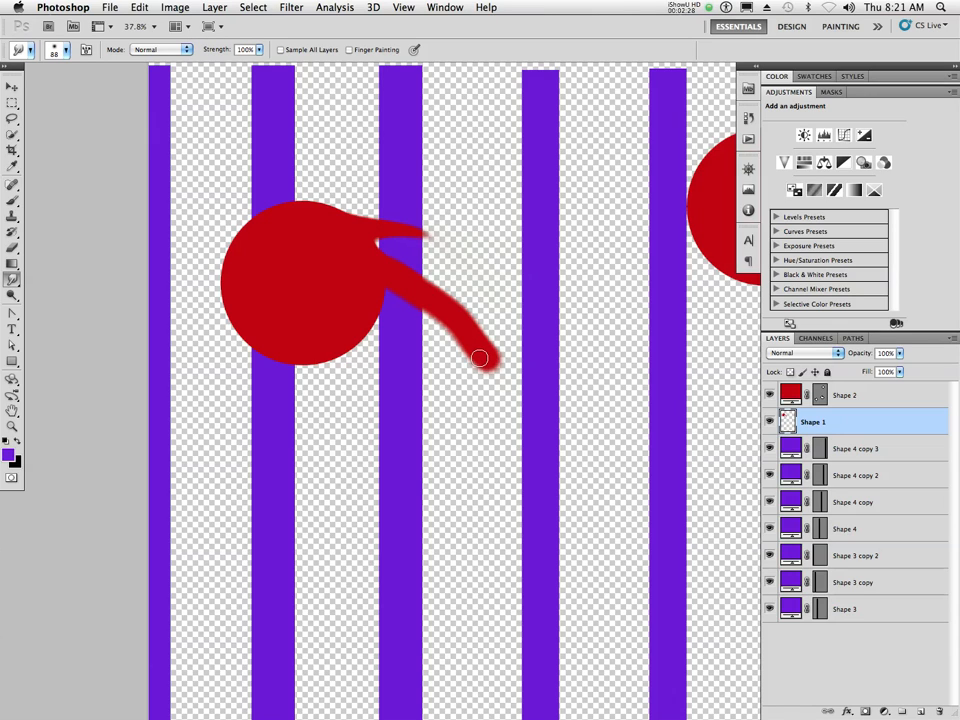
key("super+z")
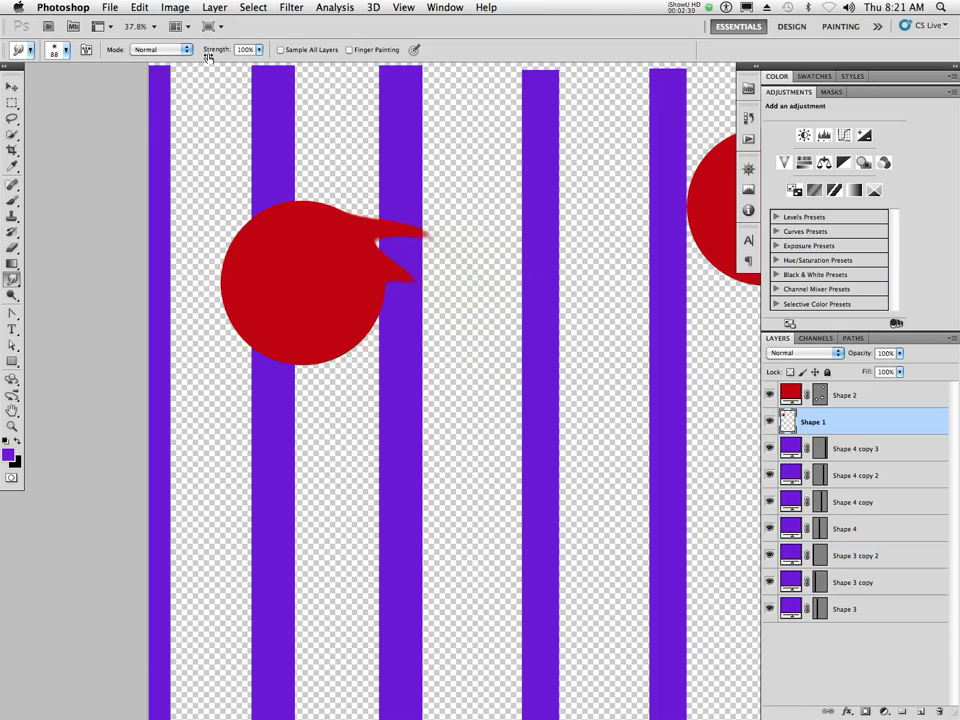
- Set the smudge strength to 64% and pull the circle's lower spike slightly farther out
left_click_drag(210, 49, 185, 49)
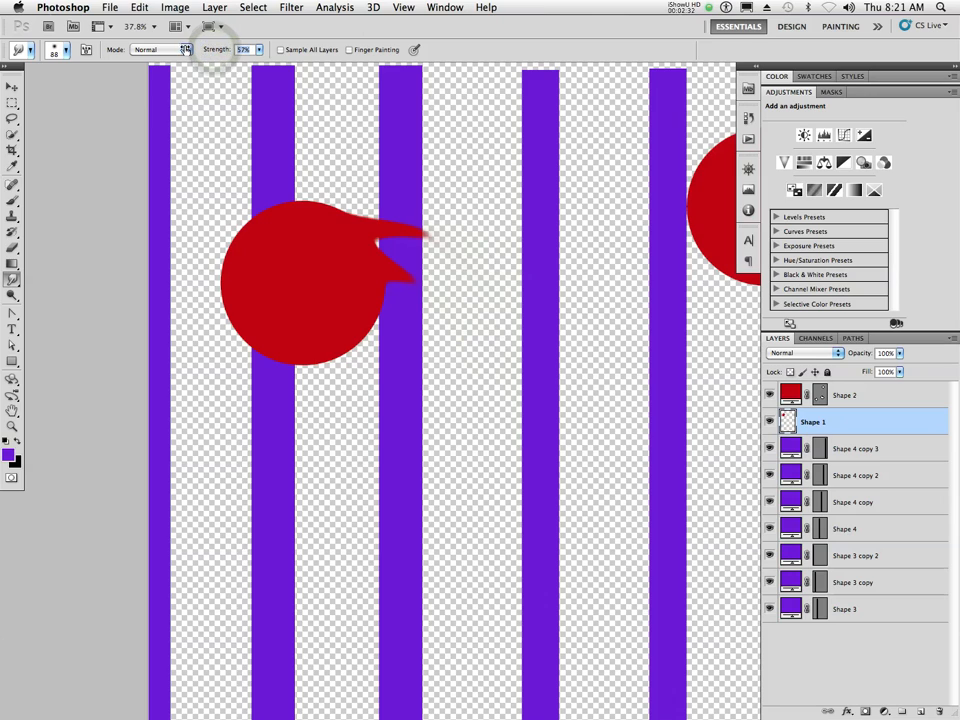
left_click_drag(392, 268, 471, 354)
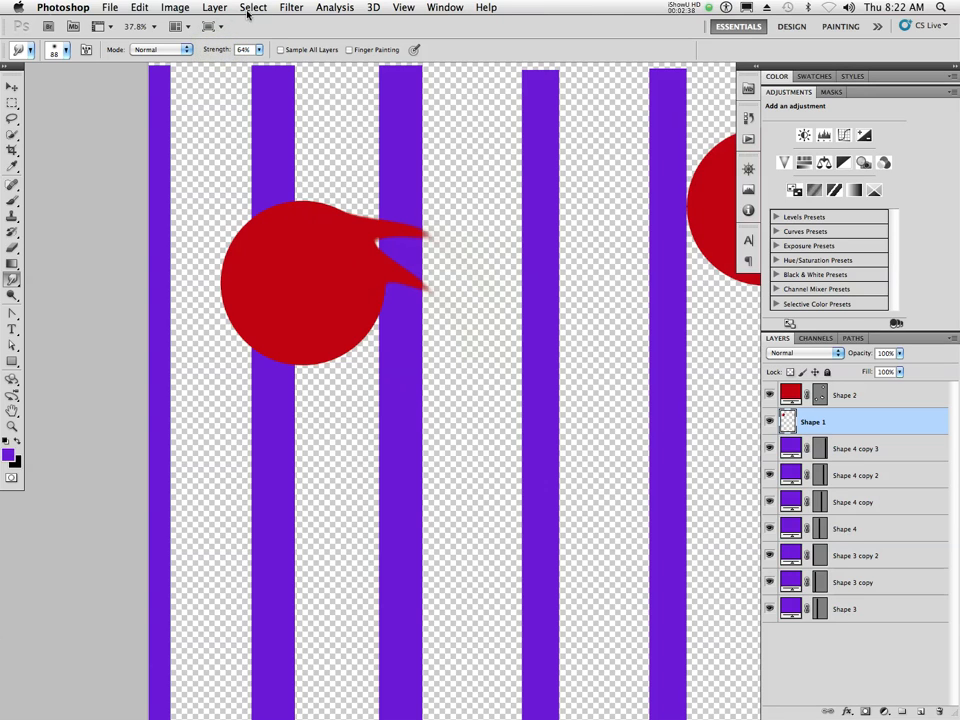
- Try smudging the circle's top edge upward at 100% strength
left_click_drag(214, 49, 252, 49)
left_click_drag(311, 193, 324, 148)
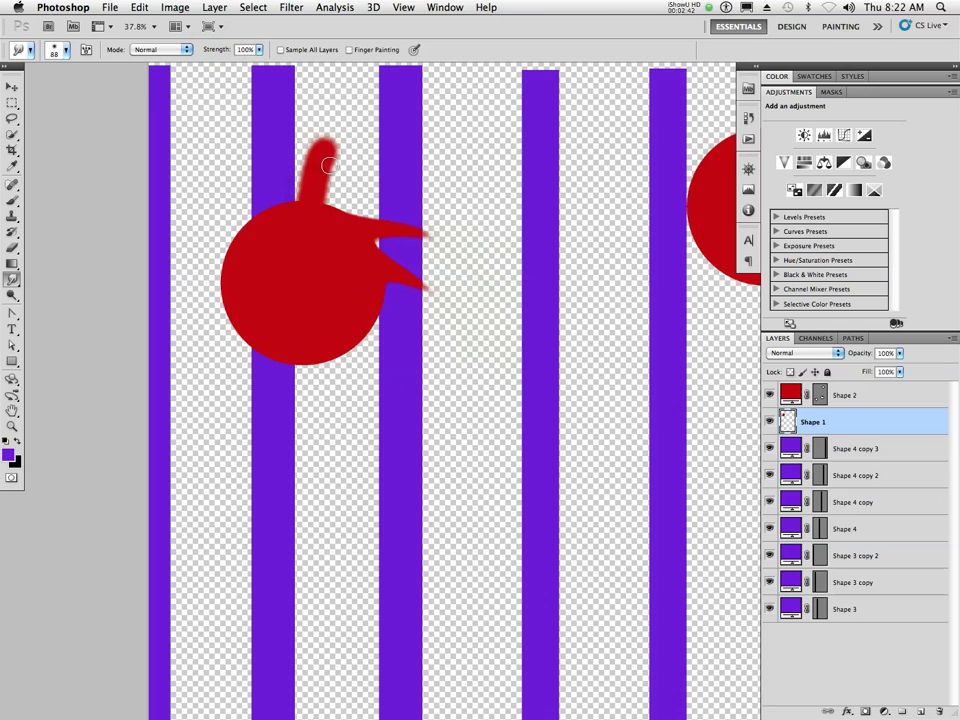
key("super+z")
- Set the smudge strength to 62% and smudge a third spike rightward from the circle's upper edge
left_click_drag(214, 52, 189, 49)
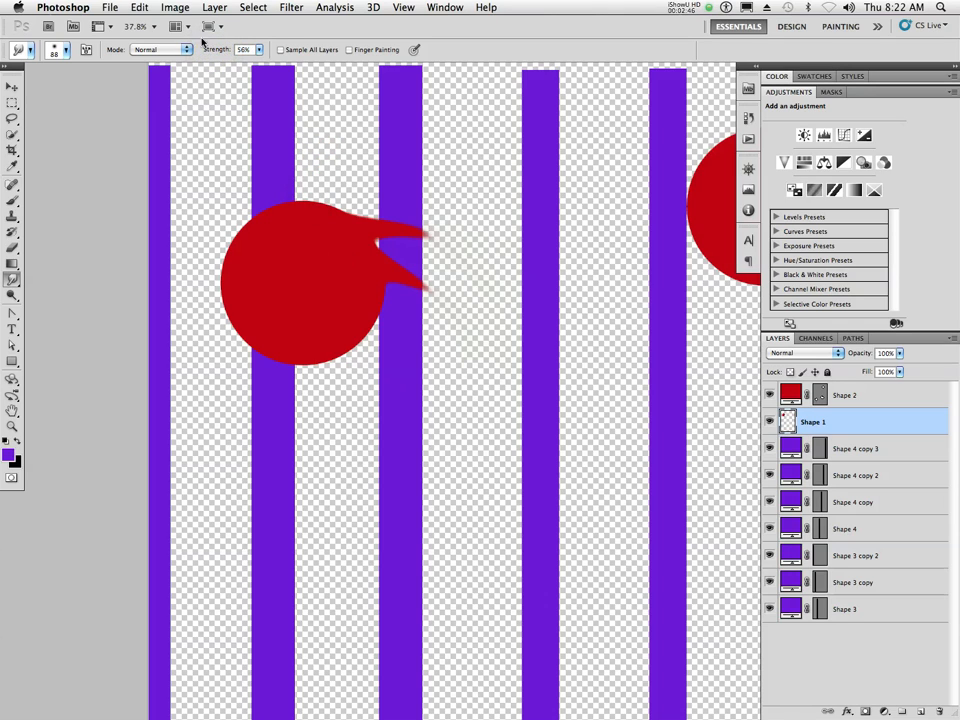
left_click_drag(213, 52, 219, 52)
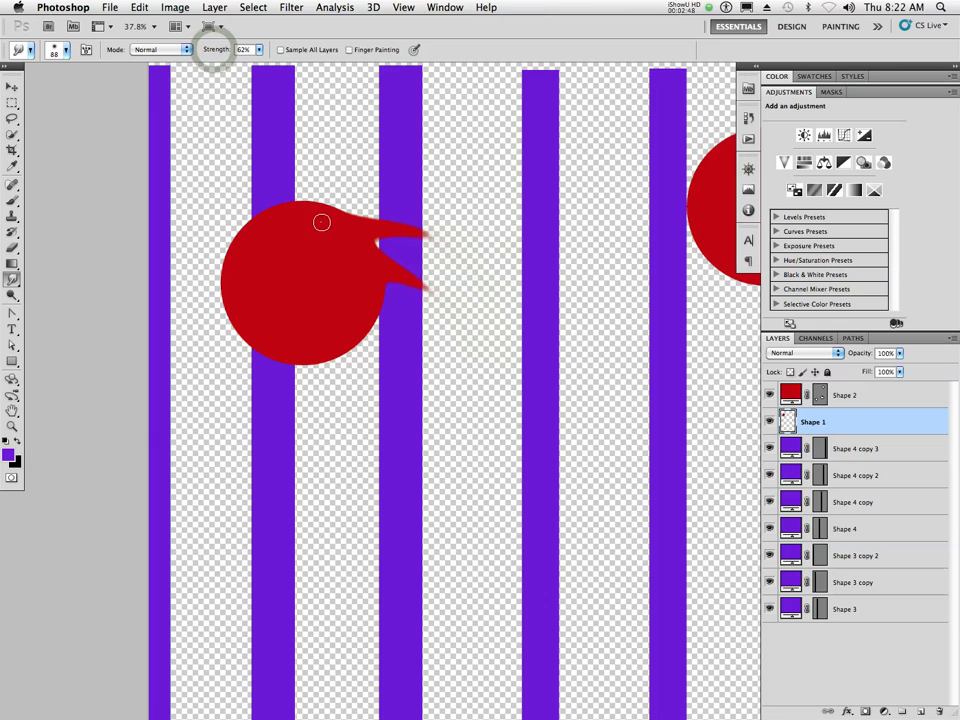
left_click_drag(312, 212, 493, 186)
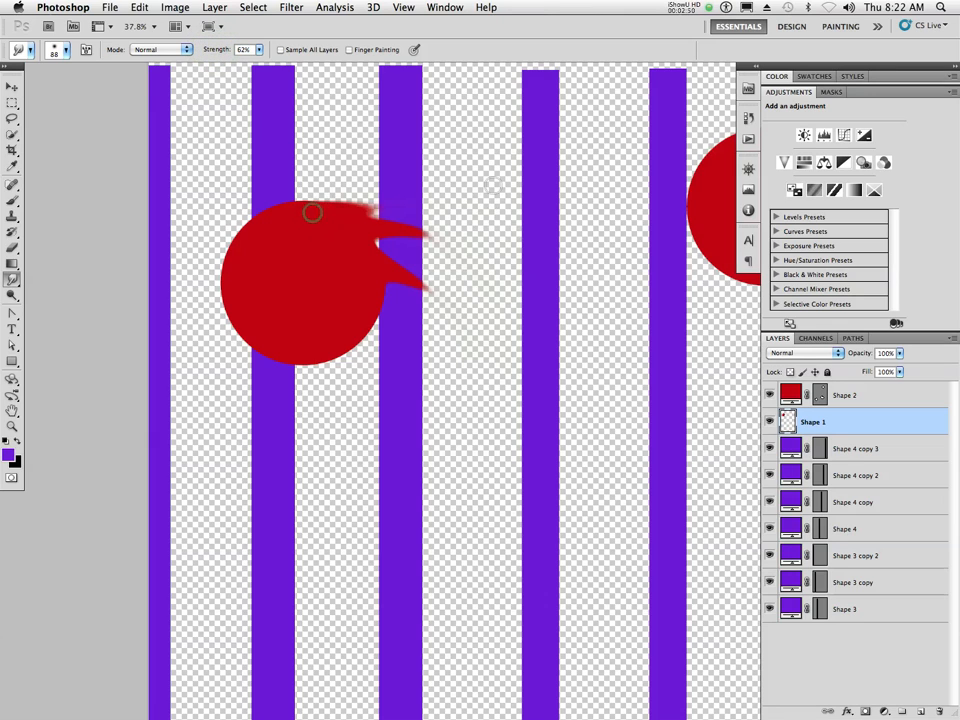
left_click_drag(356, 206, 467, 193)
left_click_drag(372, 206, 455, 197)
mouse_move(390, 201)
left_mouse_down()
mouse_move(471, 201)
mouse_move(467, 212)
left_mouse_up()
left_click_drag(332, 208, 459, 204)
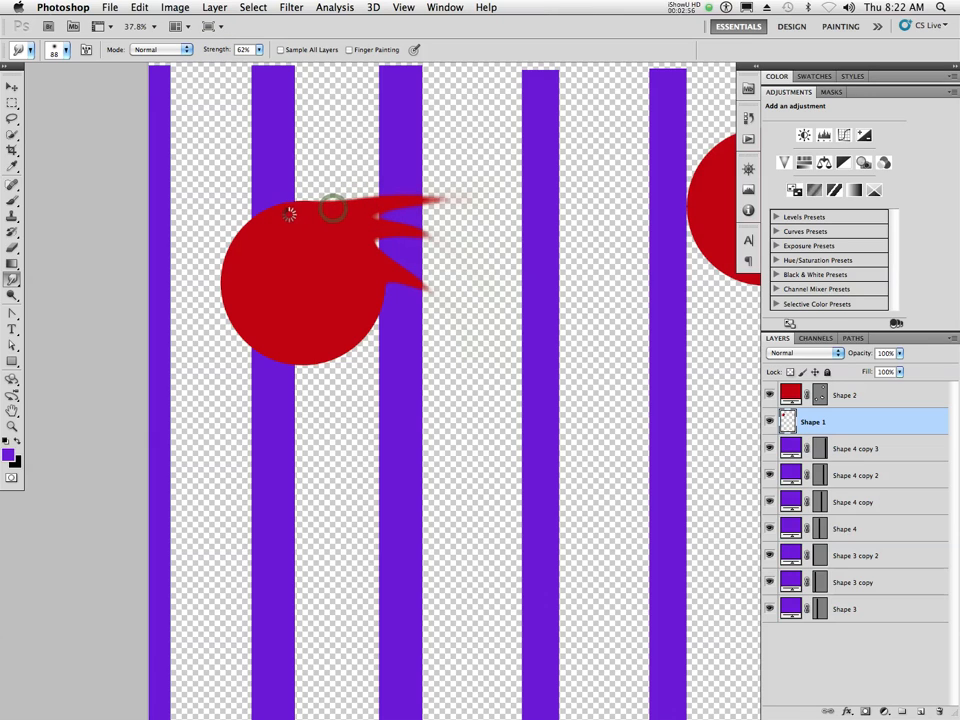
- Smudge a curved fourth spike from the top of the circle, sweeping up and to the right above the others
left_click_drag(305, 211, 438, 172)
left_click_drag(313, 208, 466, 178)
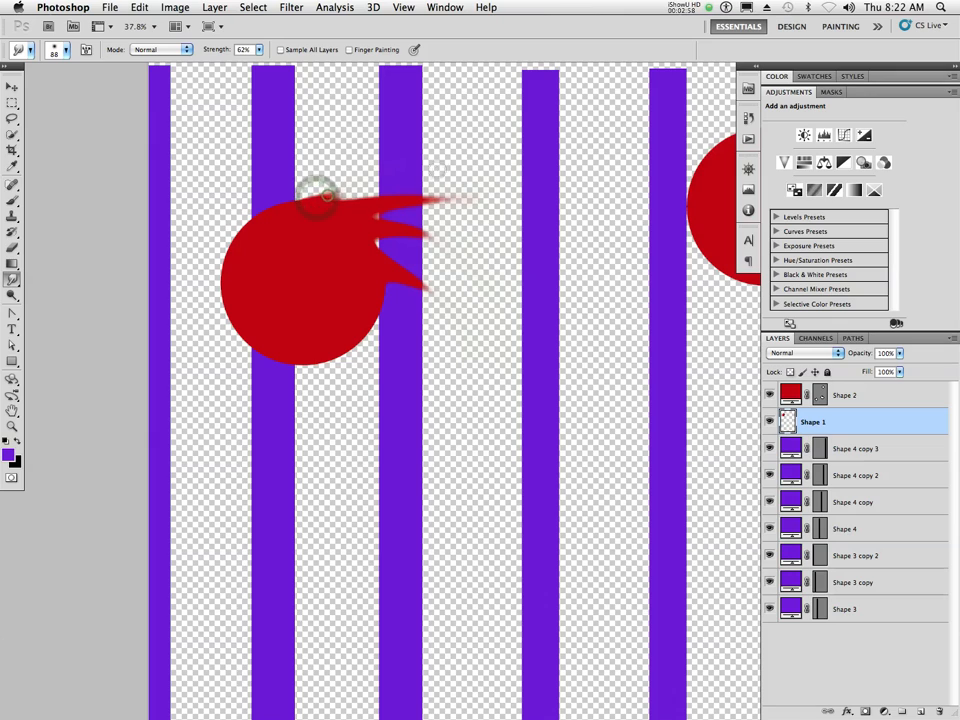
left_click_drag(316, 206, 421, 161)
mouse_move(342, 188)
left_mouse_down()
mouse_move(411, 171)
mouse_move(326, 198)
mouse_move(403, 172)
mouse_move(393, 176)
mouse_move(489, 163)
left_mouse_up()
left_click_drag(403, 171, 487, 163)
left_click_drag(394, 173, 478, 162)
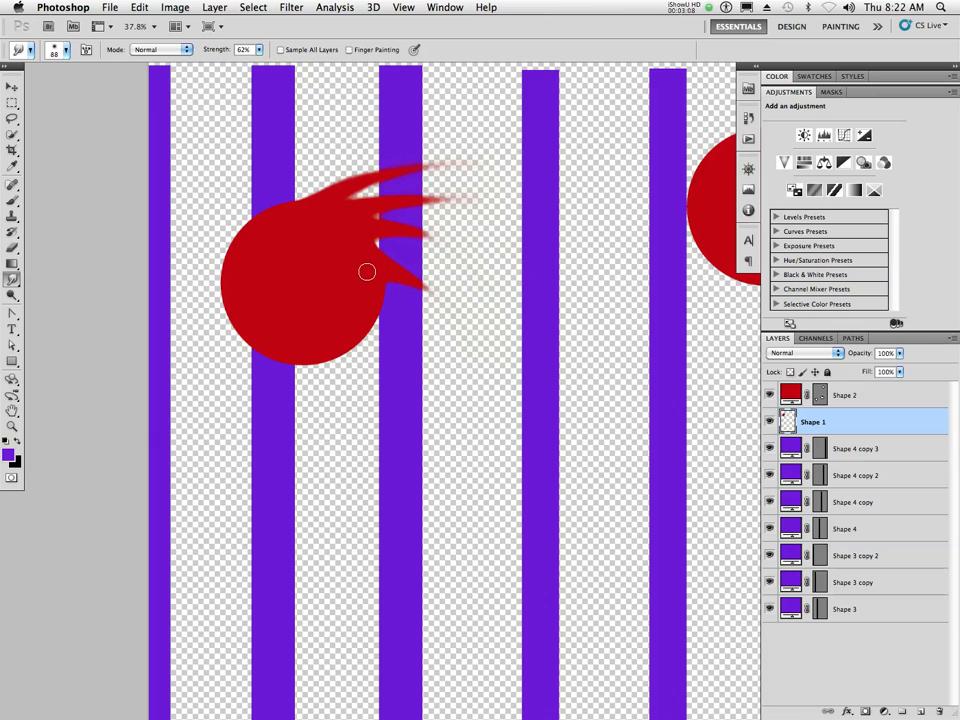
- Smudge out a spike between the circle's two lowest spikes and lengthen the spikes around it
left_click_drag(372, 272, 441, 296)
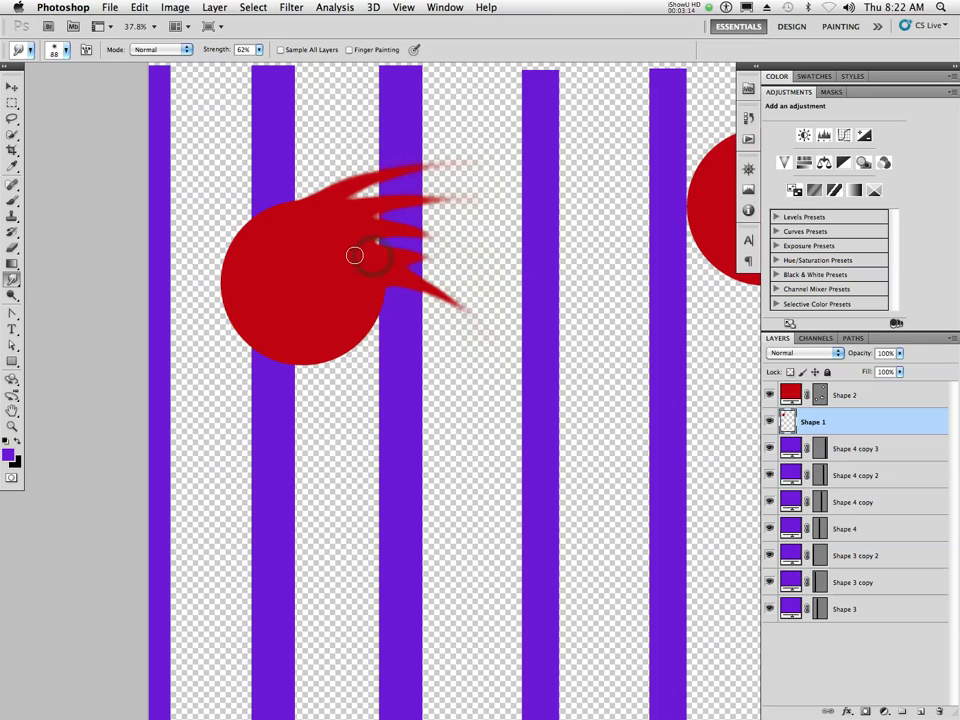
left_click_drag(383, 257, 488, 277)
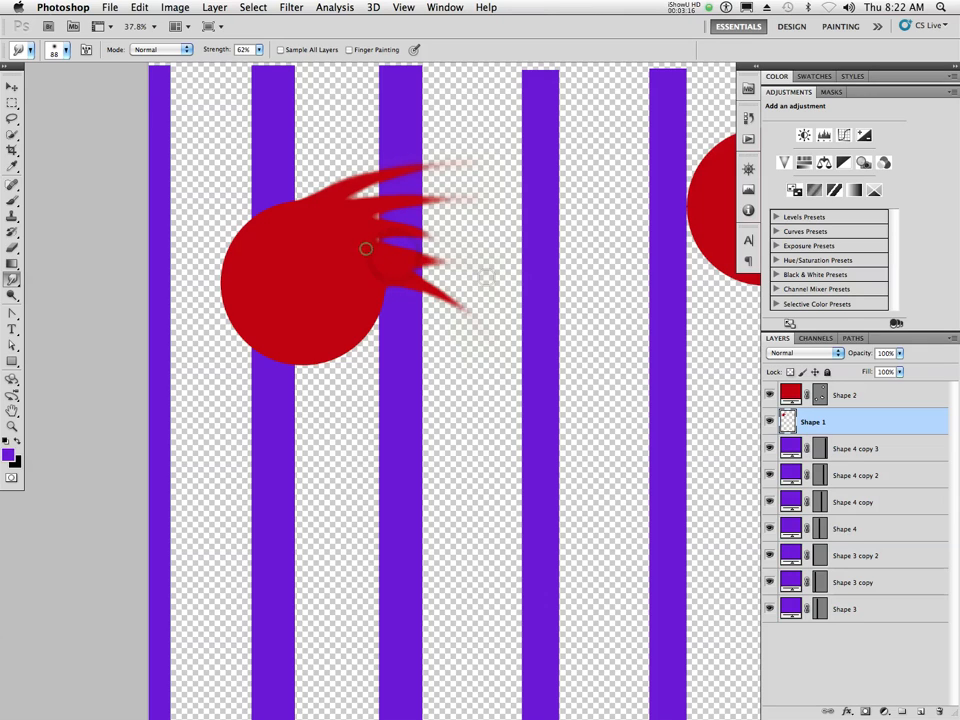
left_click_drag(347, 240, 485, 238)
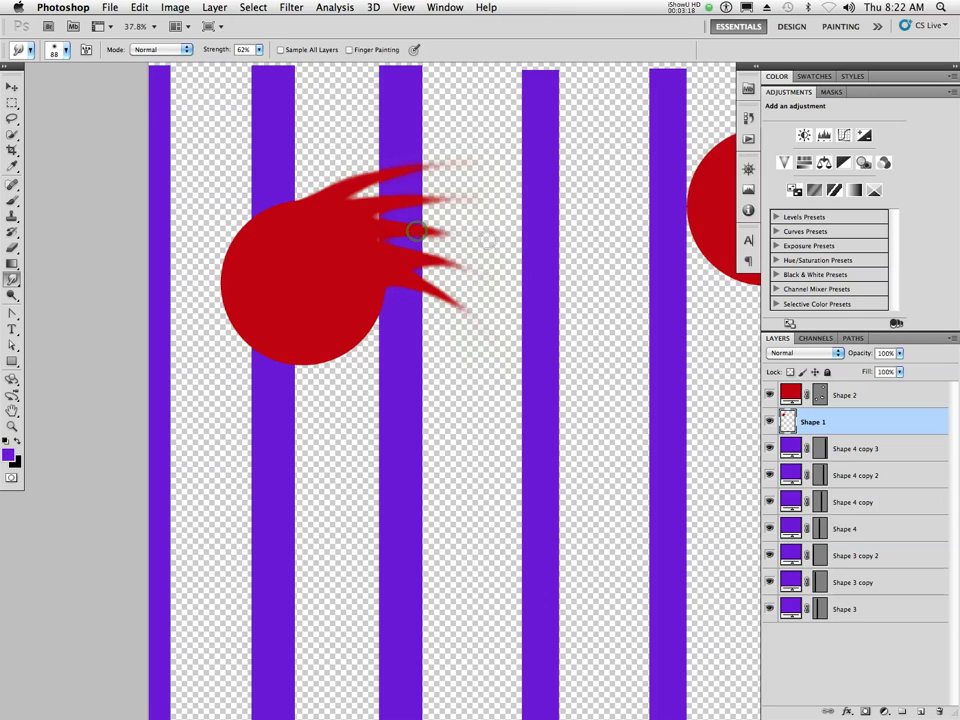
left_click_drag(364, 231, 508, 253)
left_click_drag(376, 208, 519, 203)
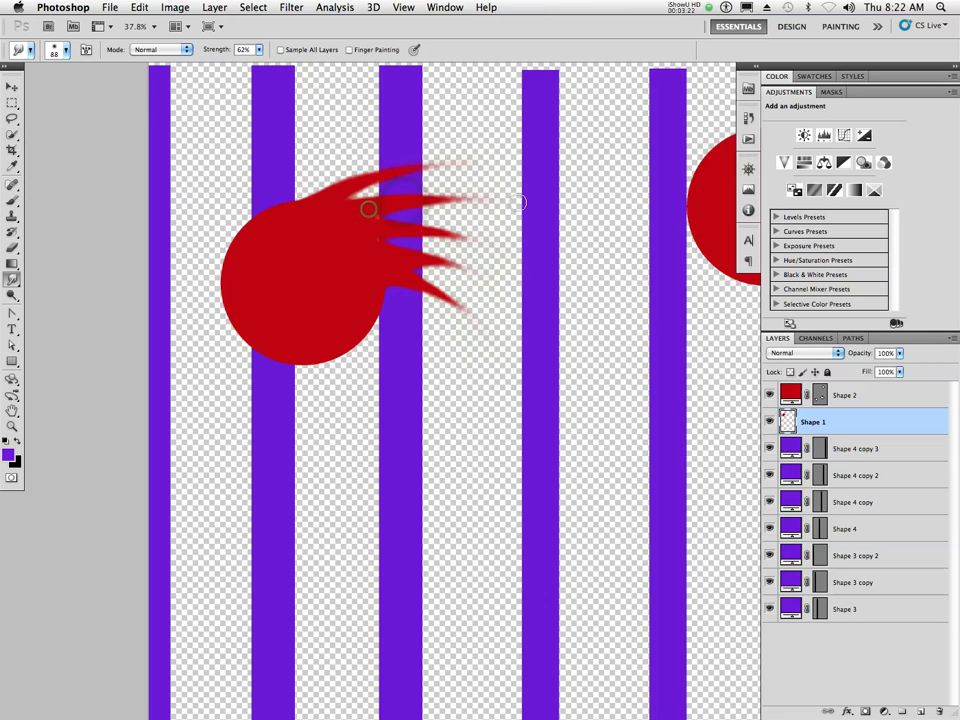
- Smudge the circle's topmost spike farther right toward the fourth purple stripe, thickening it along its length
left_click_drag(364, 187, 509, 167)
left_click_drag(363, 184, 557, 161)
mouse_move(323, 198)
left_mouse_down()
mouse_move(396, 193)
mouse_move(379, 182)
mouse_move(387, 178)
mouse_move(354, 189)
mouse_move(373, 188)
left_mouse_up()
mouse_move(397, 184)
left_mouse_down()
mouse_move(487, 163)
mouse_move(376, 187)
mouse_move(440, 170)
left_mouse_up()
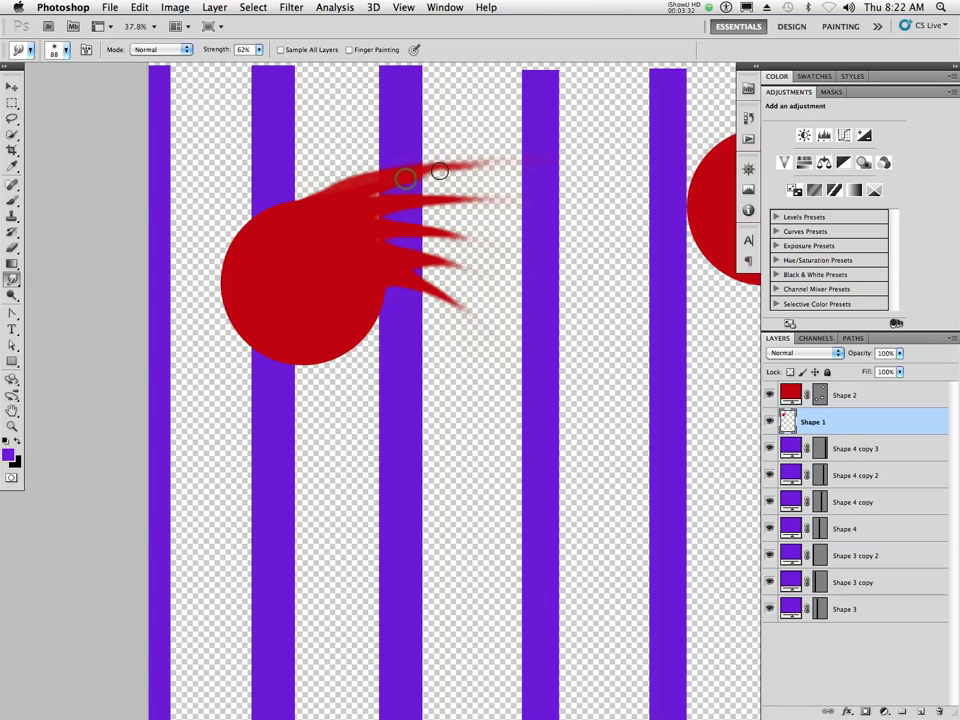
left_click_drag(420, 174, 546, 168)
left_click_drag(468, 169, 546, 170)
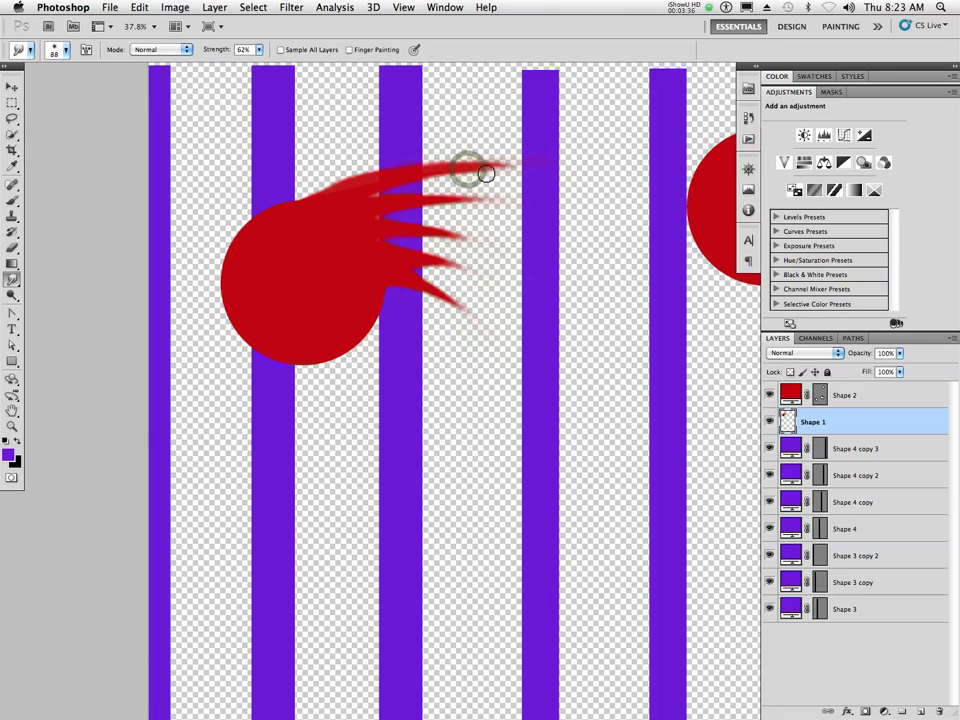
- Smudge a new curved spike from the circle's upper-left edge above the others, and another from its lower-right edge
mouse_move(268, 208)
left_mouse_down()
mouse_move(303, 194)
mouse_move(384, 126)
left_mouse_up()
left_click_drag(294, 195, 390, 135)
mouse_move(294, 191)
left_mouse_down()
mouse_move(405, 120)
mouse_move(394, 133)
left_mouse_up()
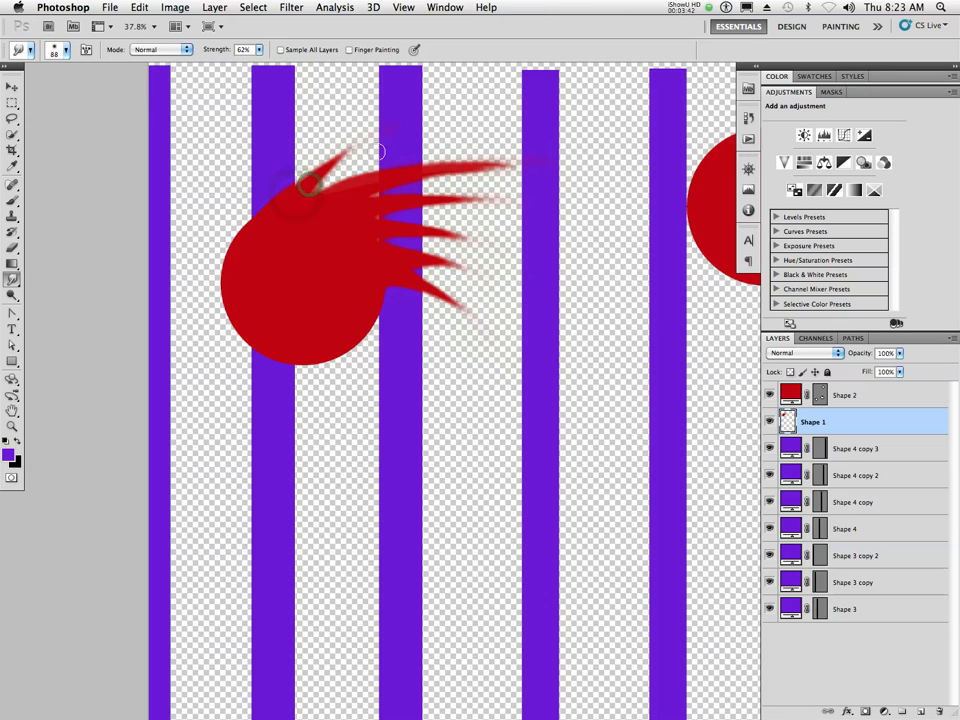
left_click_drag(306, 180, 420, 133)
left_click_drag(328, 166, 425, 129)
mouse_move(306, 186)
left_mouse_down()
mouse_move(423, 132)
mouse_move(351, 155)
mouse_move(456, 132)
mouse_move(430, 138)
left_mouse_up()
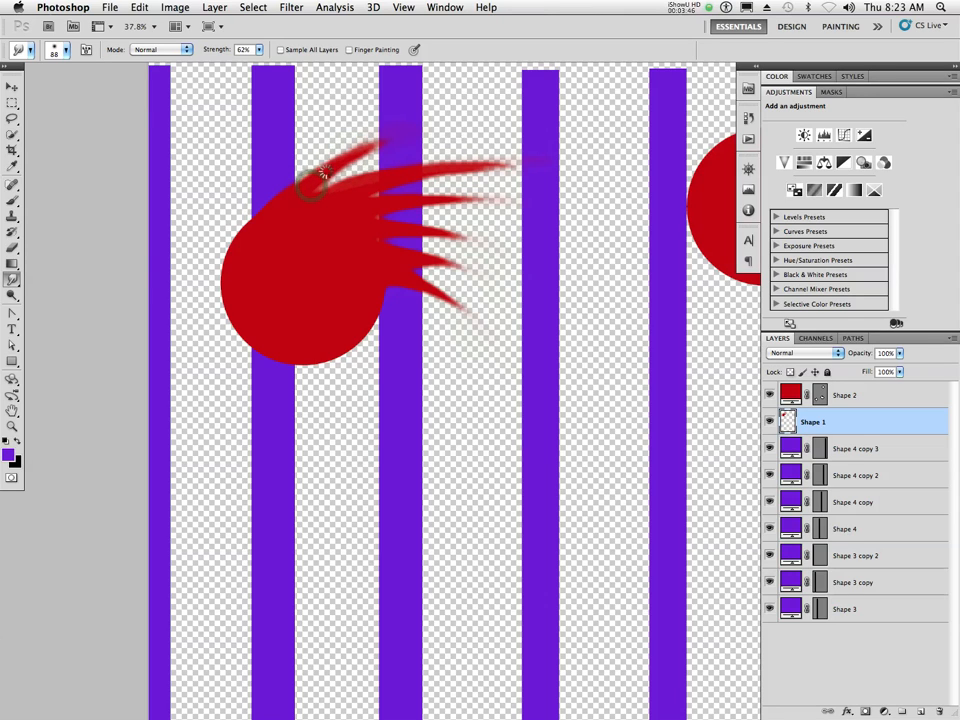
left_click_drag(298, 191, 432, 130)
left_click_drag(353, 157, 430, 130)
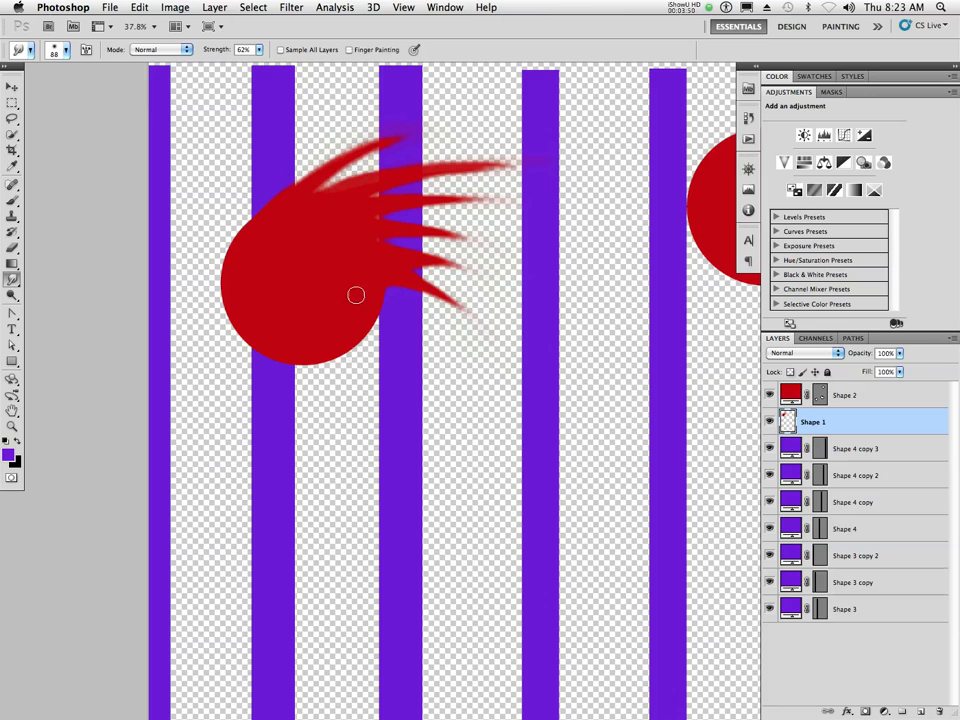
mouse_move(356, 306)
left_mouse_down()
mouse_move(412, 339)
mouse_move(396, 305)
mouse_move(483, 340)
mouse_move(421, 328)
mouse_move(444, 322)
mouse_move(489, 358)
left_mouse_up()
mouse_move(408, 313)
left_mouse_down()
mouse_move(442, 317)
mouse_move(474, 350)
left_mouse_up()
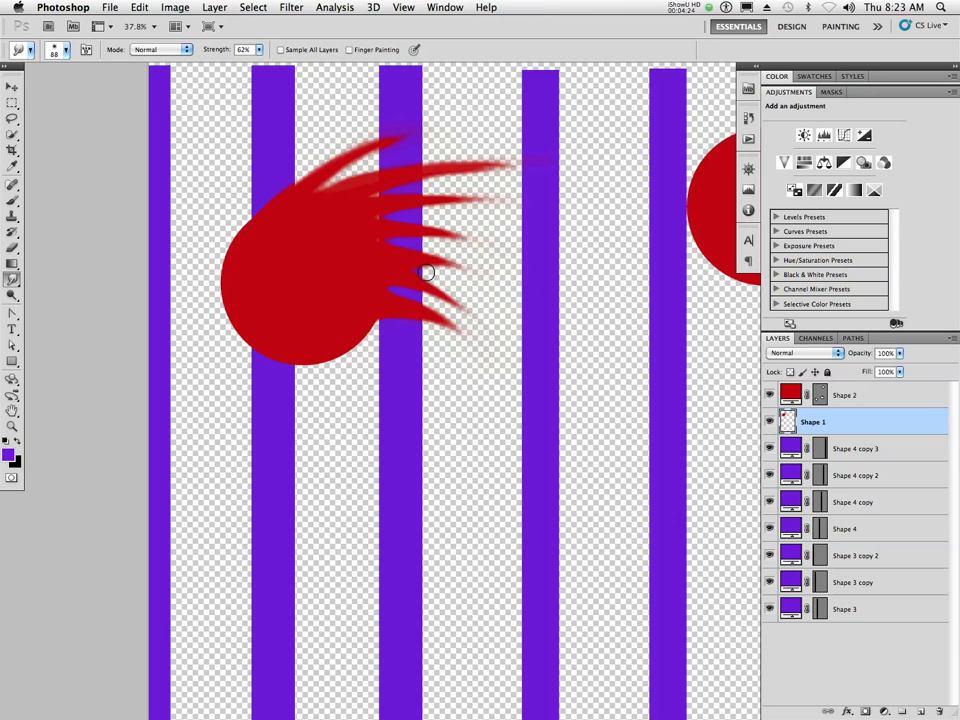
left_click_drag(425, 272, 428, 274)
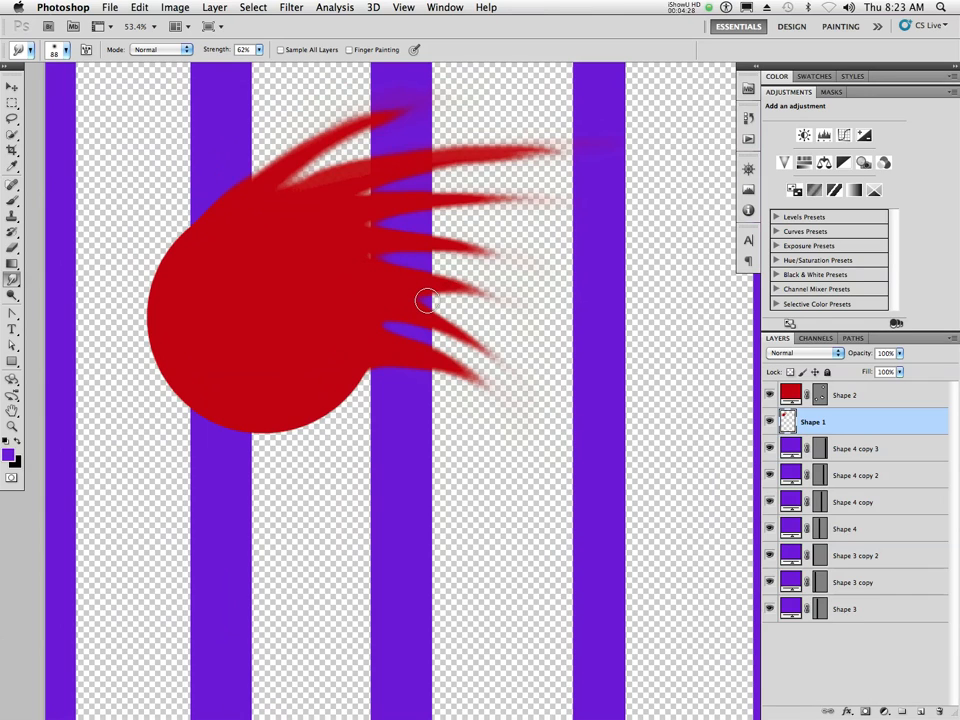
left_click_drag(427, 300, 336, 285)
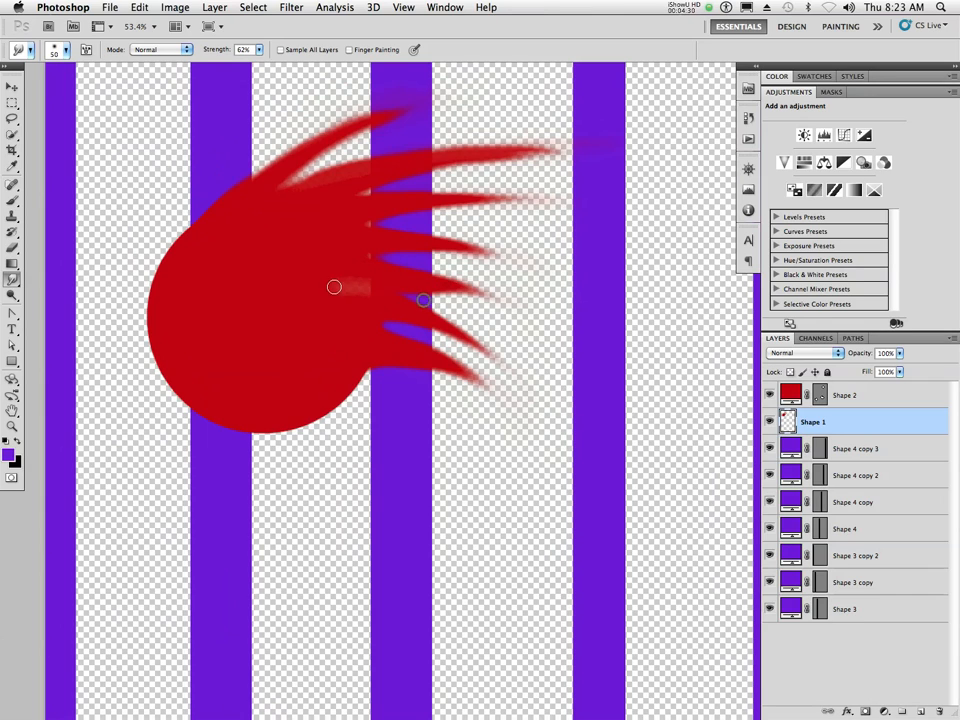
key("super+z")
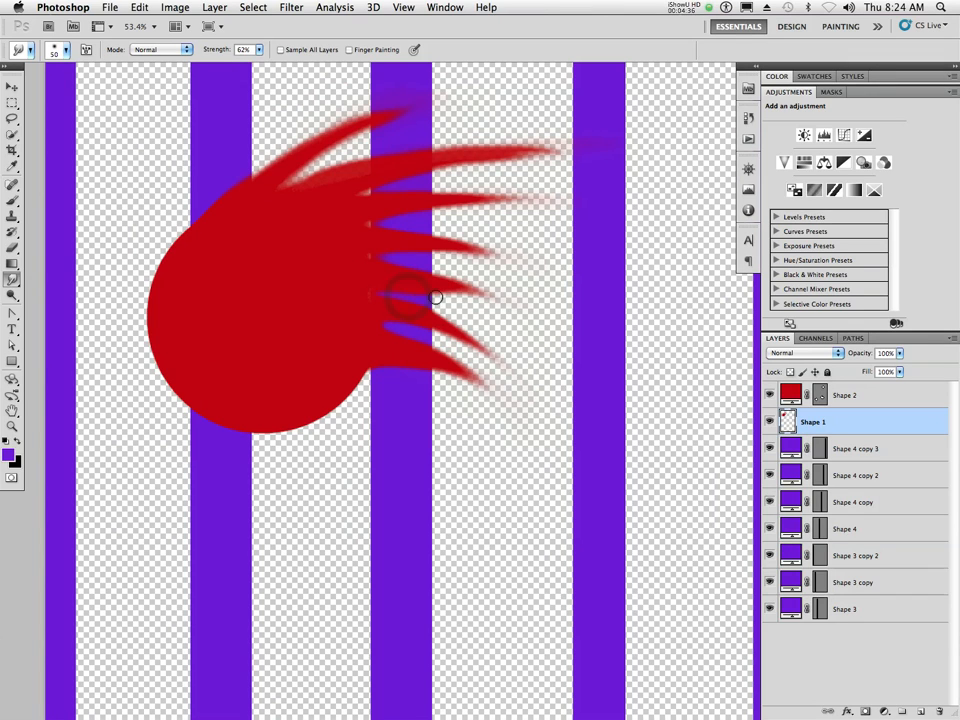
- Smudge the gaps between the red spikes inward into the circle with a 50 px brush, deepening and softening each notch
left_click_drag(376, 259, 341, 267)
left_click_drag(372, 225, 315, 249)
left_click_drag(375, 192, 320, 216)
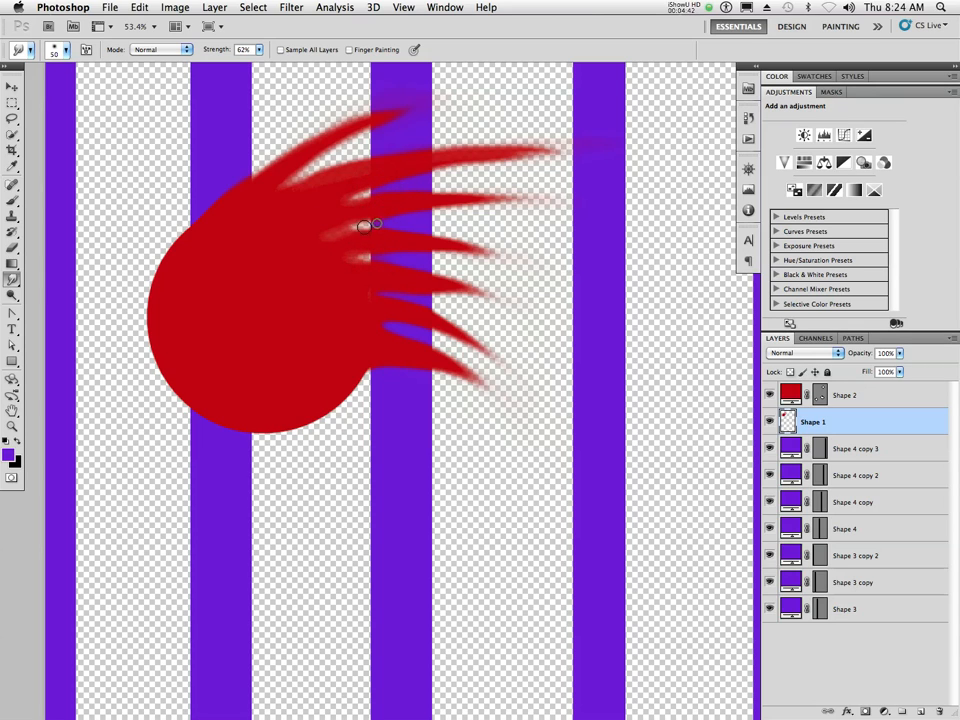
left_click_drag(362, 258, 356, 194)
left_click_drag(389, 327, 339, 319)
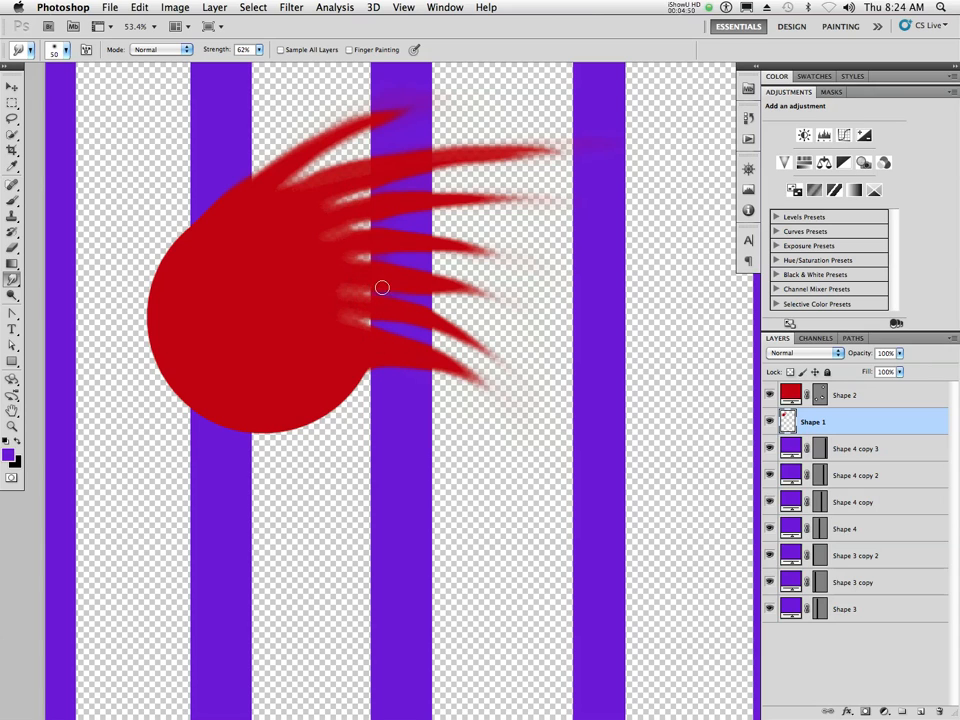
mouse_move(459, 302)
left_mouse_down()
mouse_move(396, 289)
mouse_move(416, 296)
mouse_move(380, 296)
left_mouse_up()
left_click_drag(407, 296, 354, 296)
left_click_drag(397, 296, 374, 296)
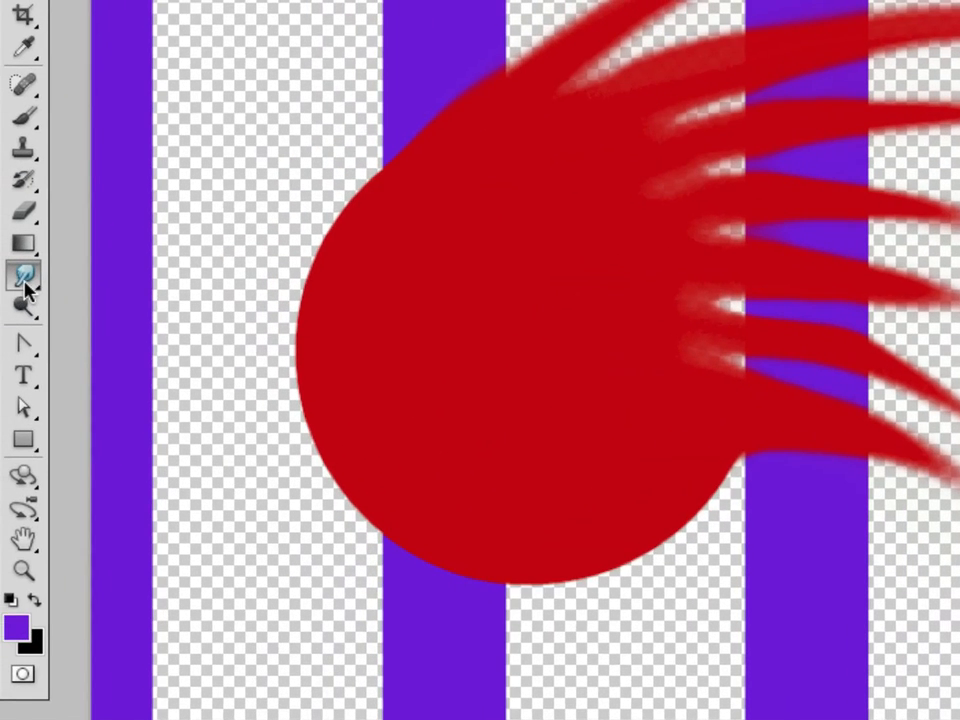
- Soften the circle's left and upper-left edge with the Blur Tool
left_click(13, 283)
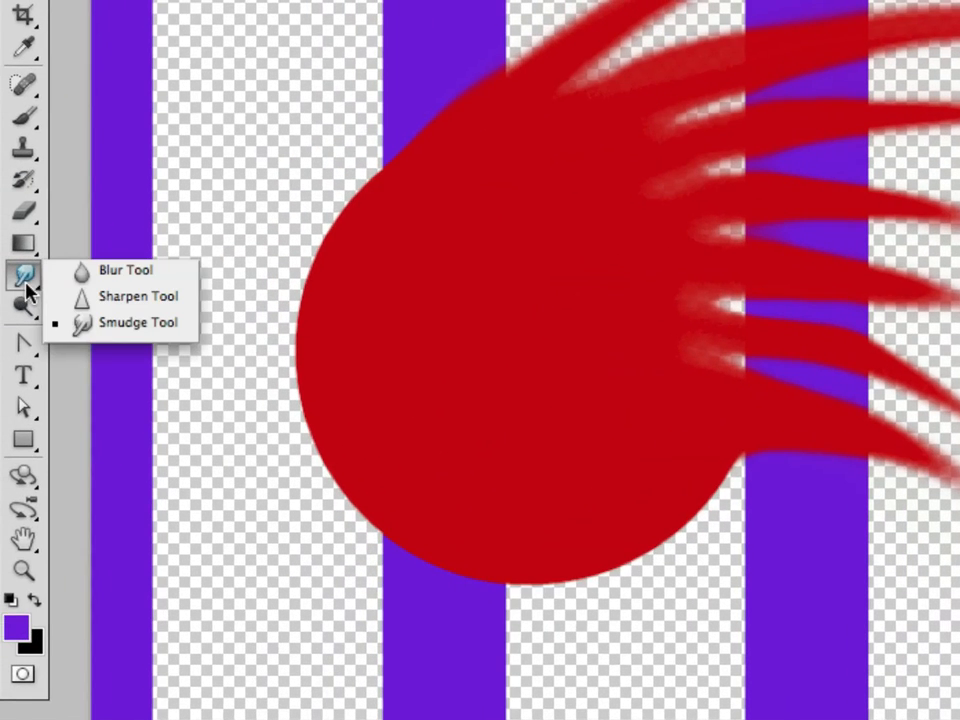
left_click(82, 272)
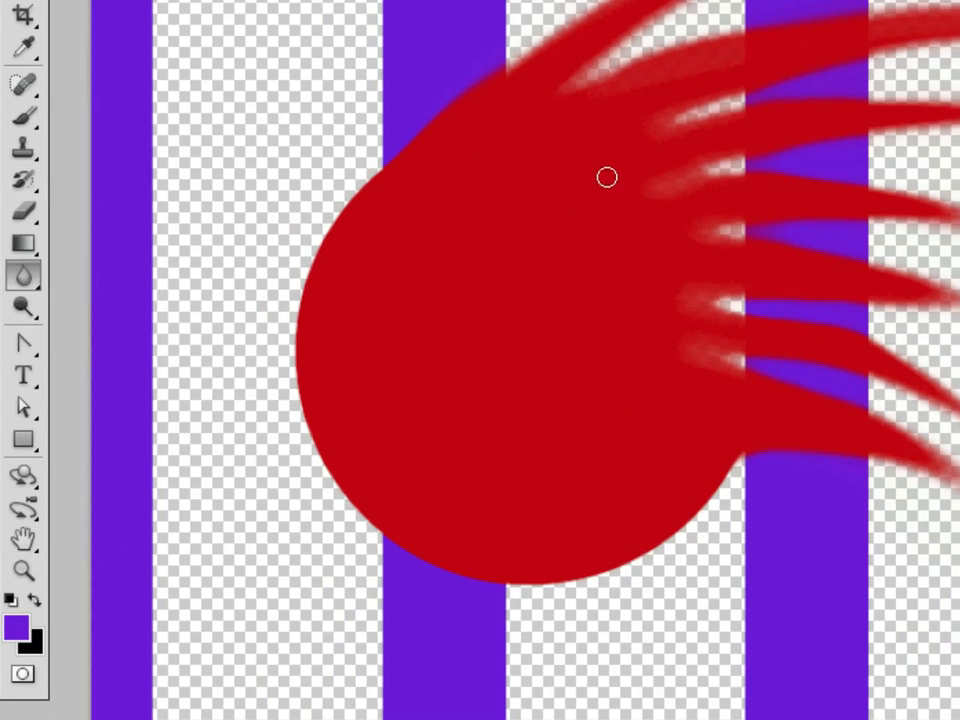
left_click_drag(611, 176, 532, 317)
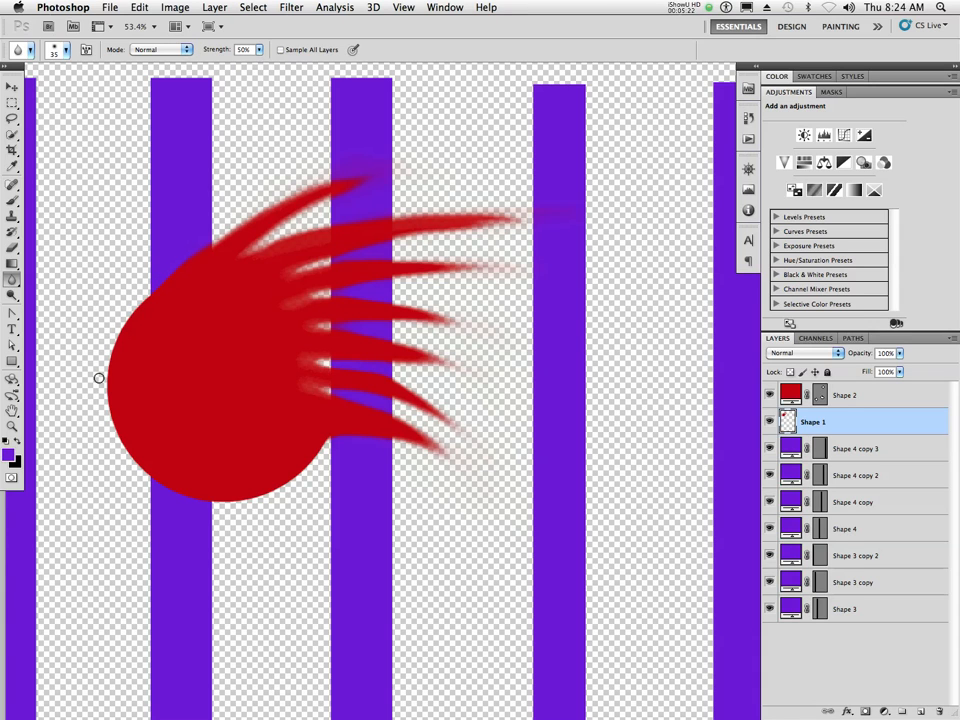
left_click_drag(99, 378, 167, 358)
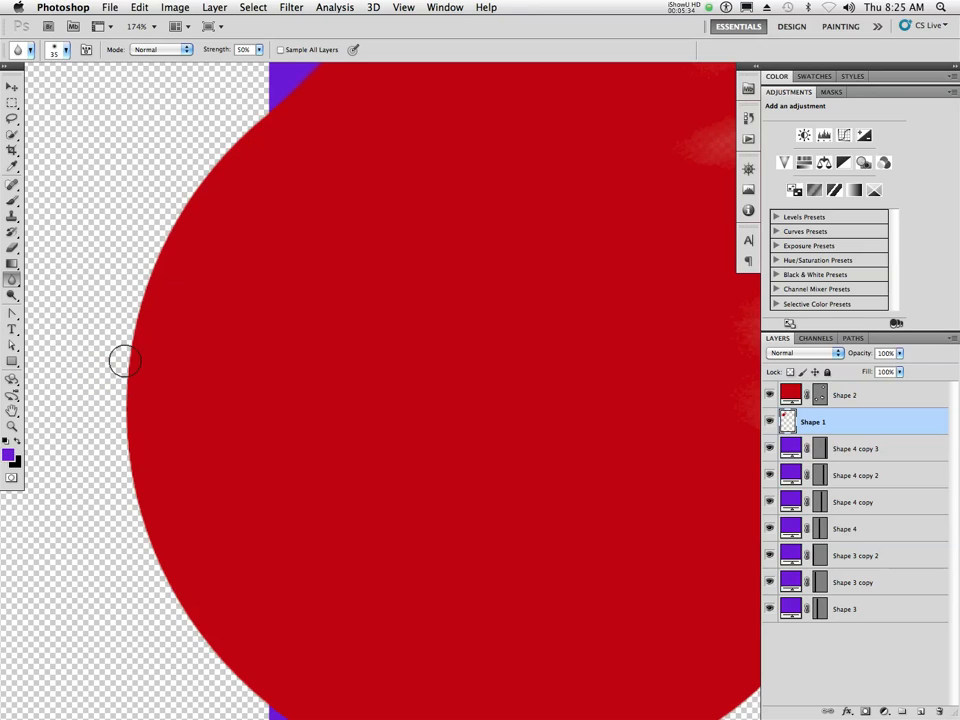
mouse_move(154, 253)
left_mouse_down()
mouse_move(195, 195)
mouse_move(193, 180)
mouse_move(176, 216)
mouse_move(182, 242)
mouse_move(146, 304)
mouse_move(146, 283)
mouse_move(159, 251)
mouse_move(135, 401)
mouse_move(141, 381)
mouse_move(124, 364)
mouse_move(115, 409)
mouse_move(135, 332)
mouse_move(182, 227)
mouse_move(169, 581)
mouse_move(141, 418)
mouse_move(118, 448)
mouse_move(126, 475)
mouse_move(158, 290)
left_mouse_up()
mouse_move(133, 394)
left_mouse_down()
mouse_move(131, 356)
mouse_move(234, 141)
mouse_move(227, 154)
mouse_move(255, 122)
mouse_move(210, 159)
left_mouse_up()
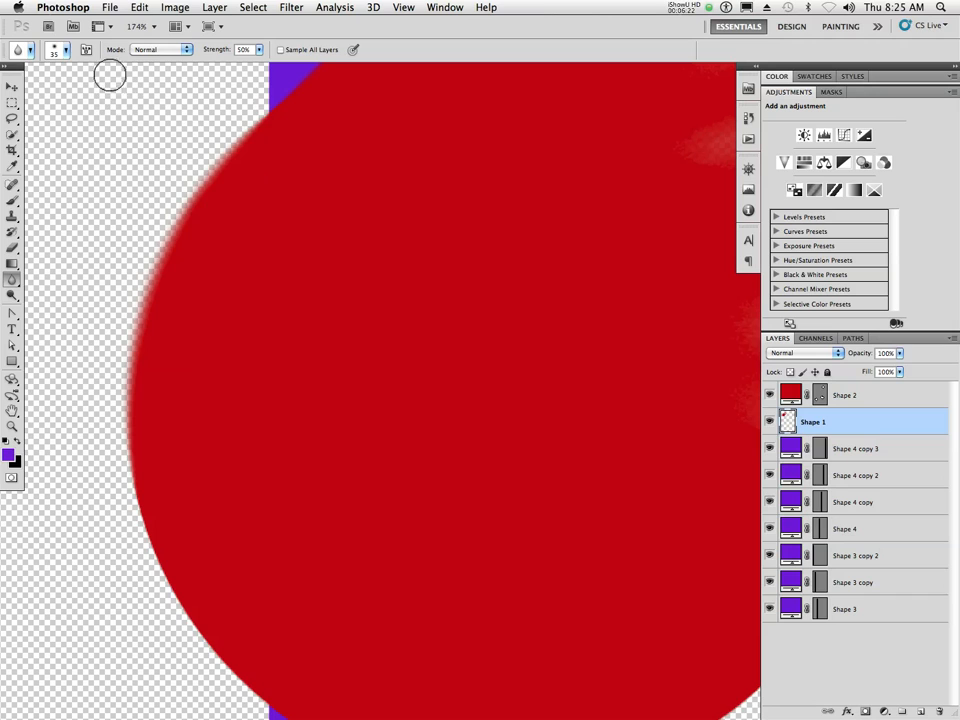
- Save the document to the Desktop as Design_v1 in Photoshop format with layers and maximum compatibility
left_click(105, 6)
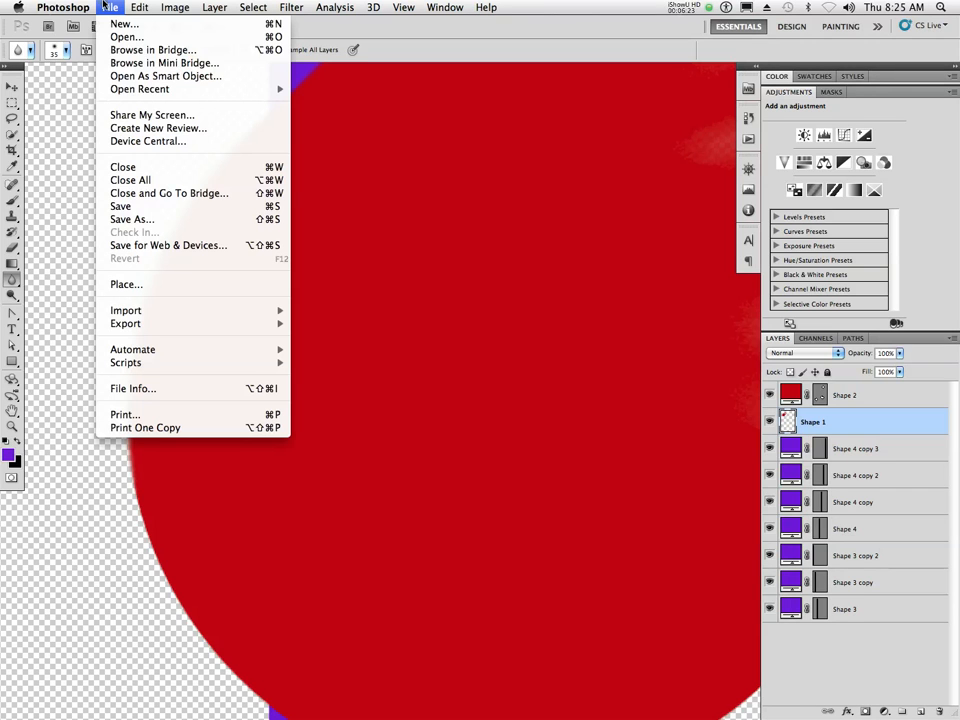
left_click(150, 219)
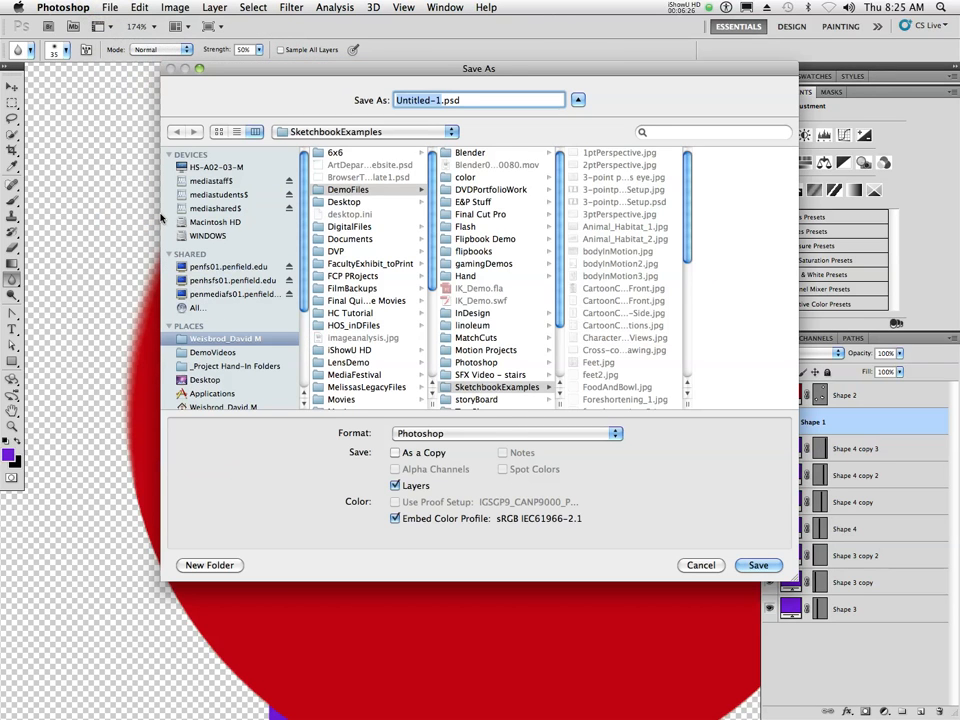
key("super+shift+d")
type("Design")
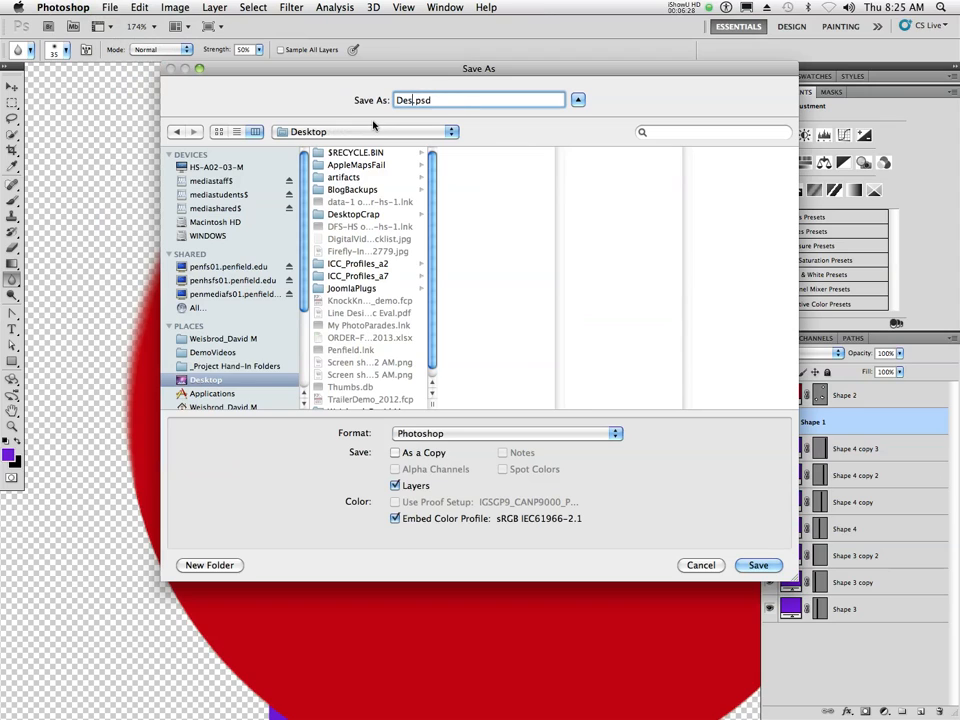
type("_v1")
key("Return")
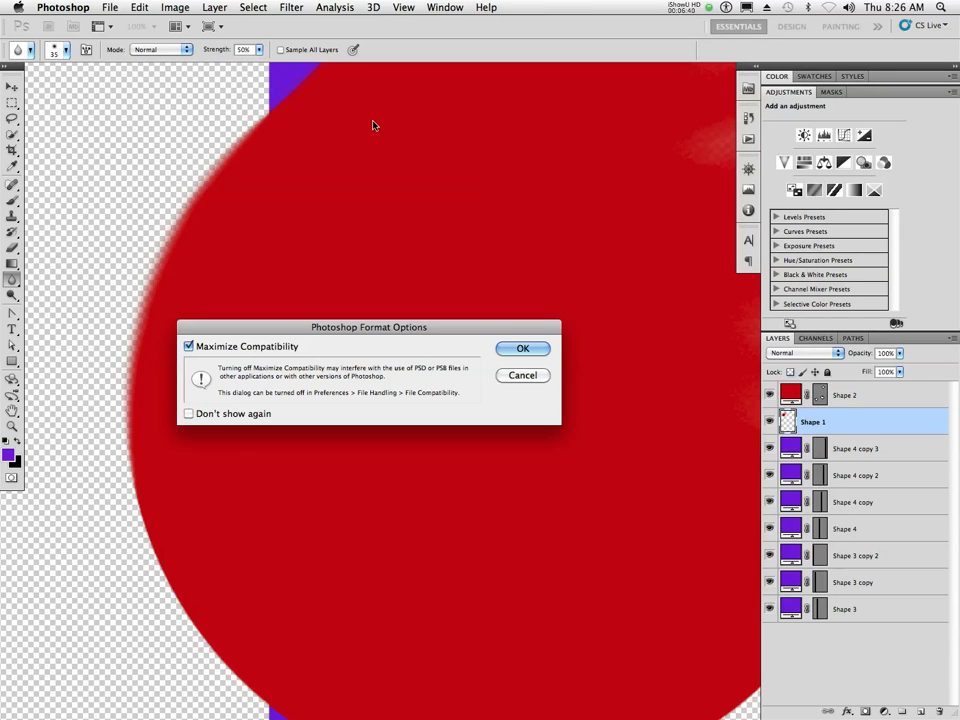
key("Return")
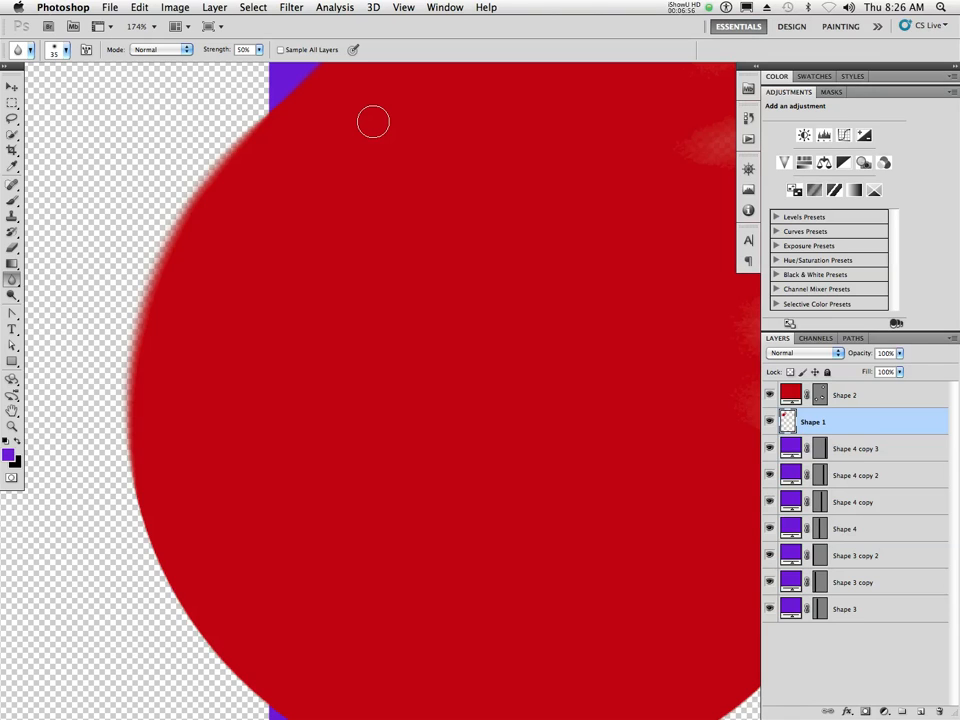
left_click(110, 7)
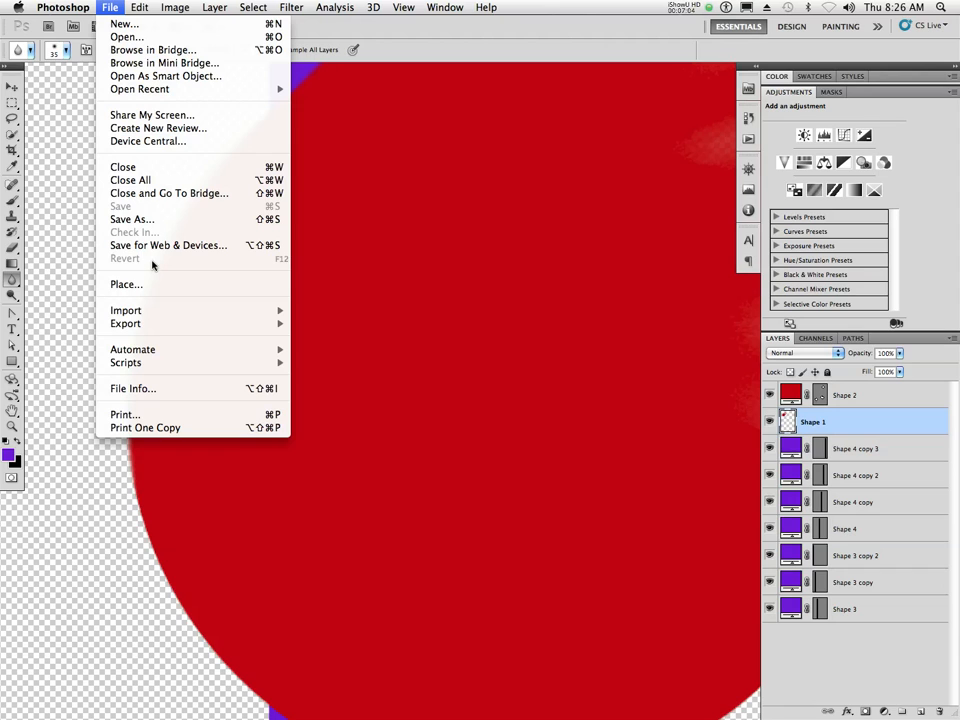
left_click(120, 6)
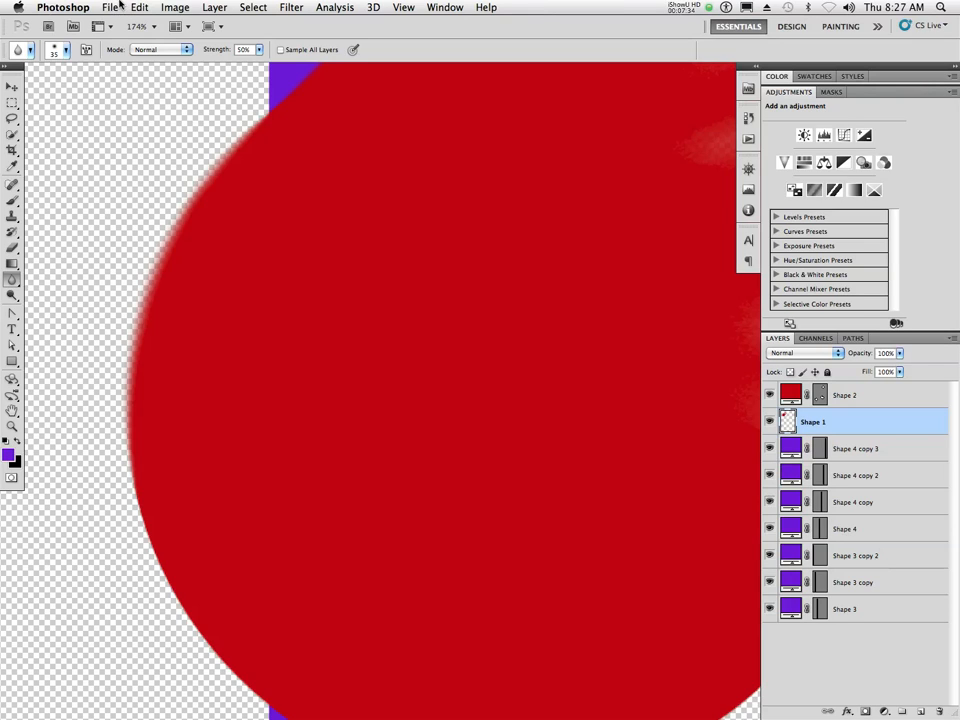
- Use the Smudge Tool to pull two new spikes from the circle's lower-right edge, beneath the existing ones, across the purple stripe
scroll(357, 207, "down", 2)
scroll(336, 208, "down", 6)
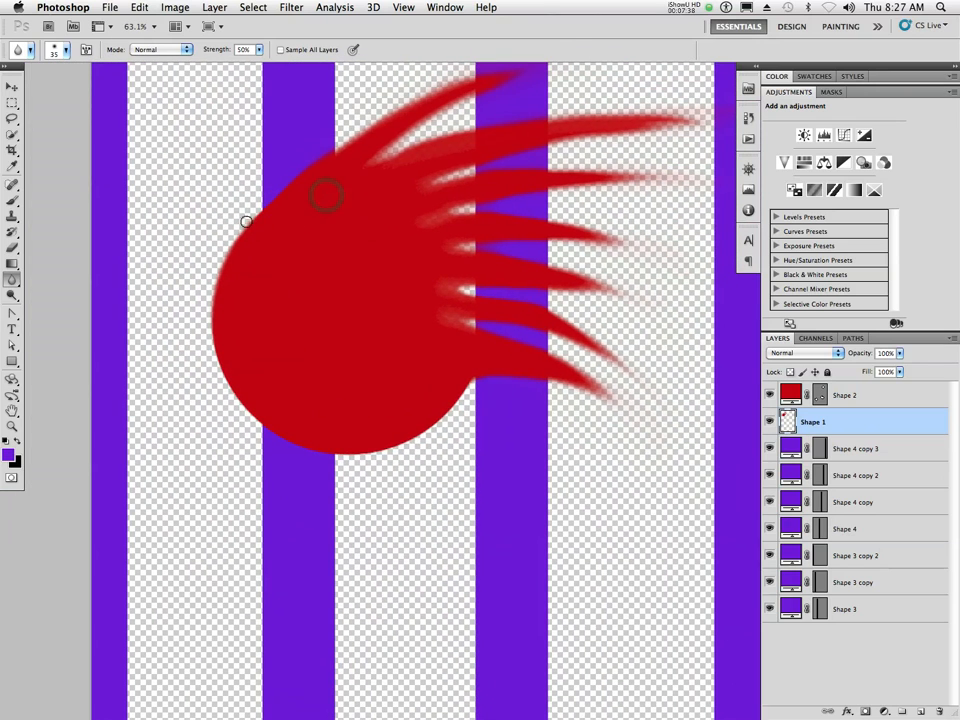
left_click(13, 281)
left_click(70, 302)
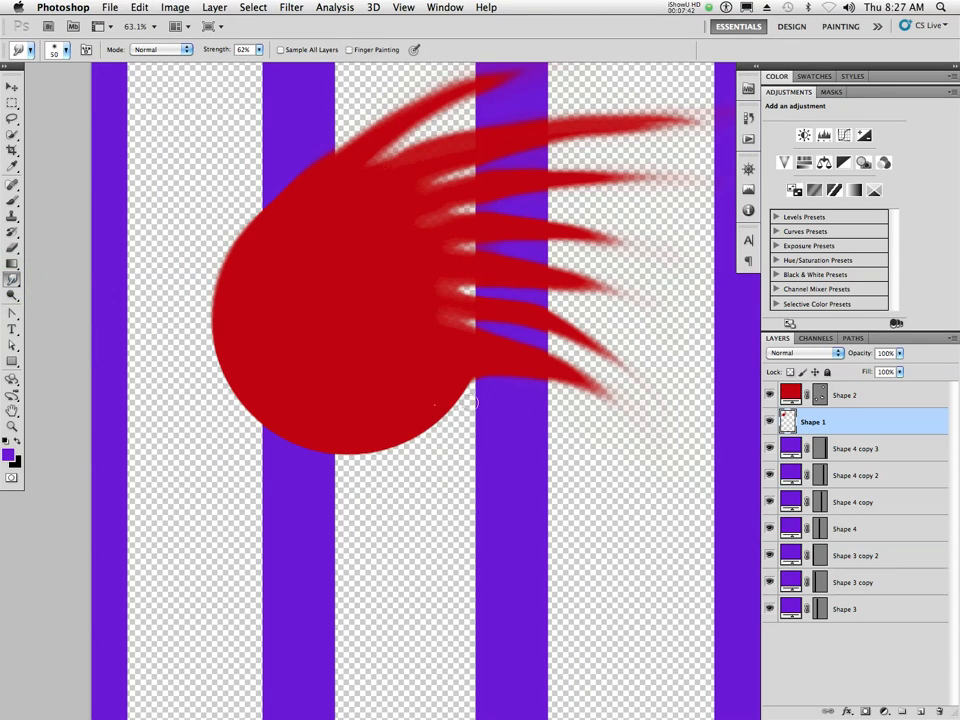
left_click_drag(428, 404, 495, 403)
left_click_drag(432, 403, 489, 452)
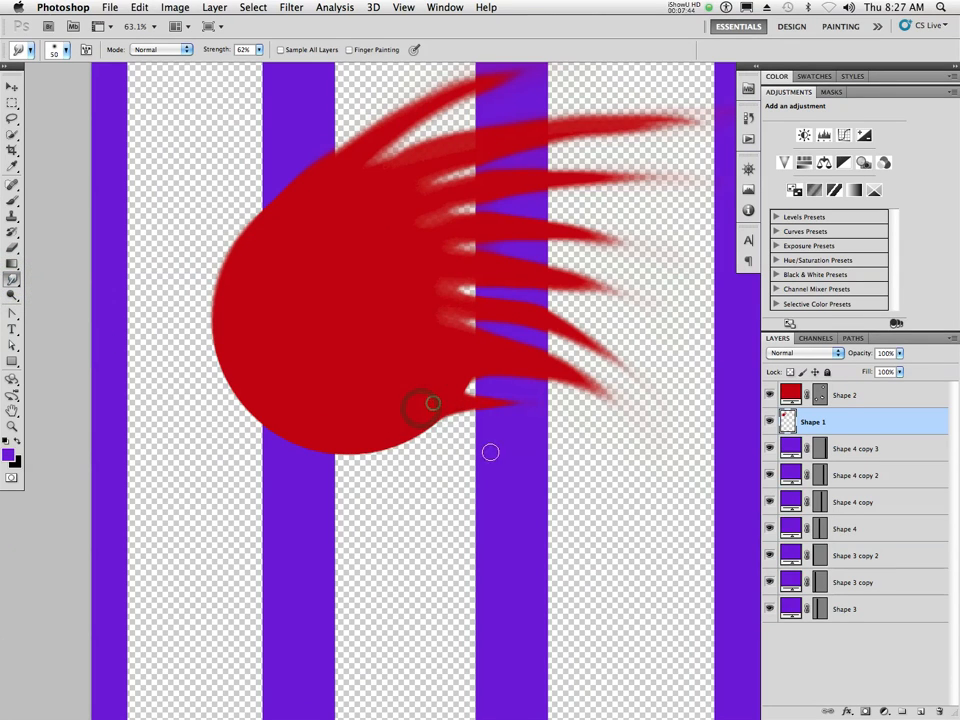
left_click_drag(374, 434, 583, 489)
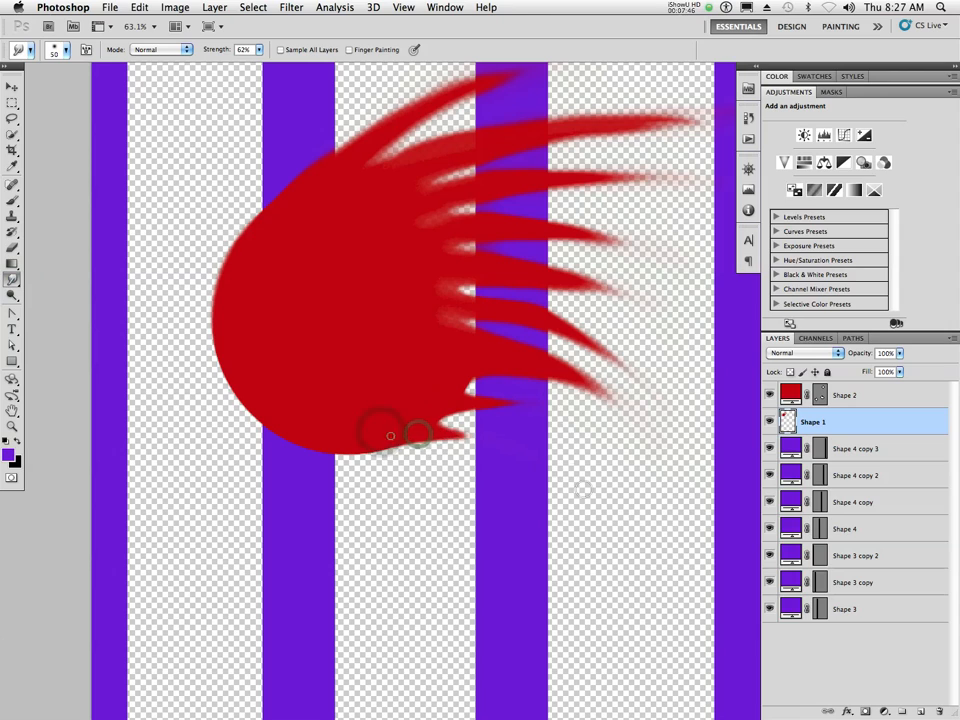
left_click_drag(480, 401, 594, 439)
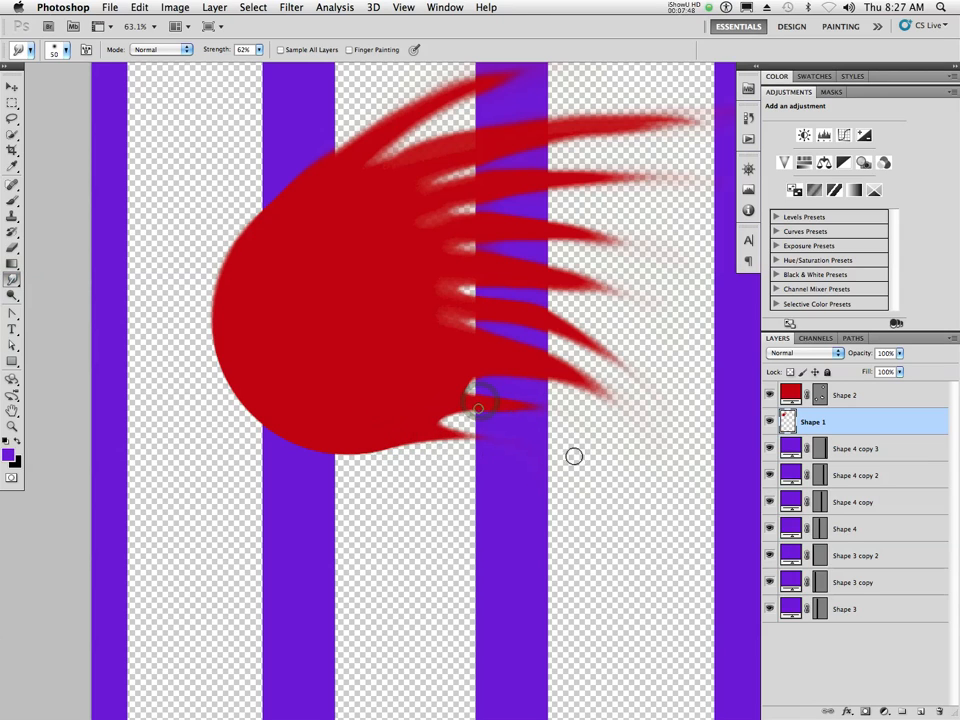
left_click_drag(427, 434, 538, 463)
left_click_drag(422, 439, 611, 439)
- Save a new version of the document to the Desktop as Design_v2-Smudged in Photoshop format with maximum compatibility
left_click(128, 6)
mouse_move(112, 7)
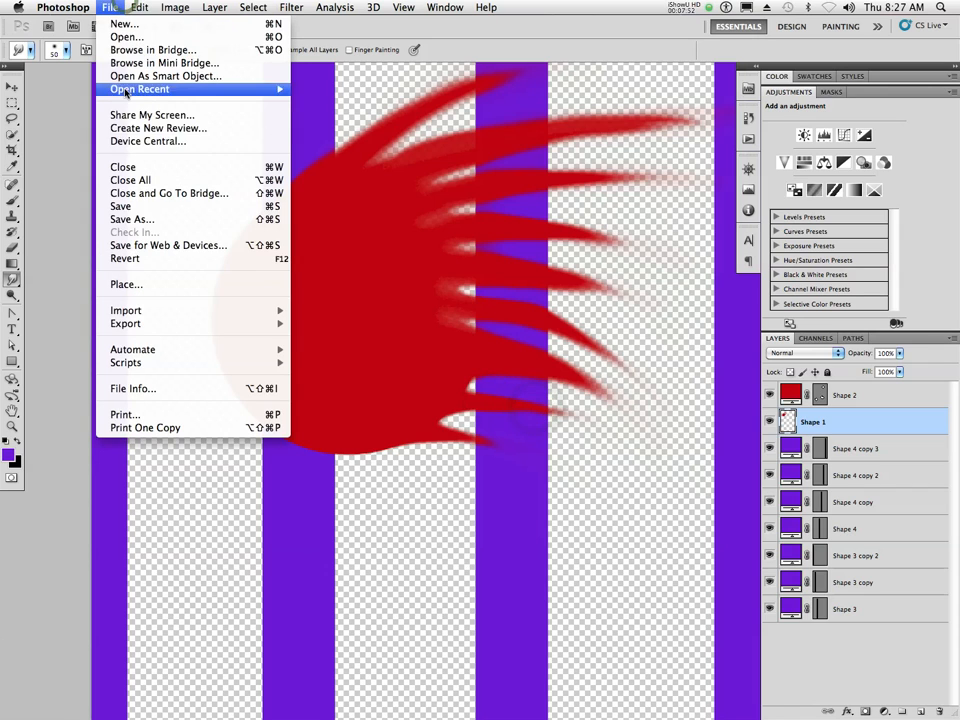
left_click(122, 218)
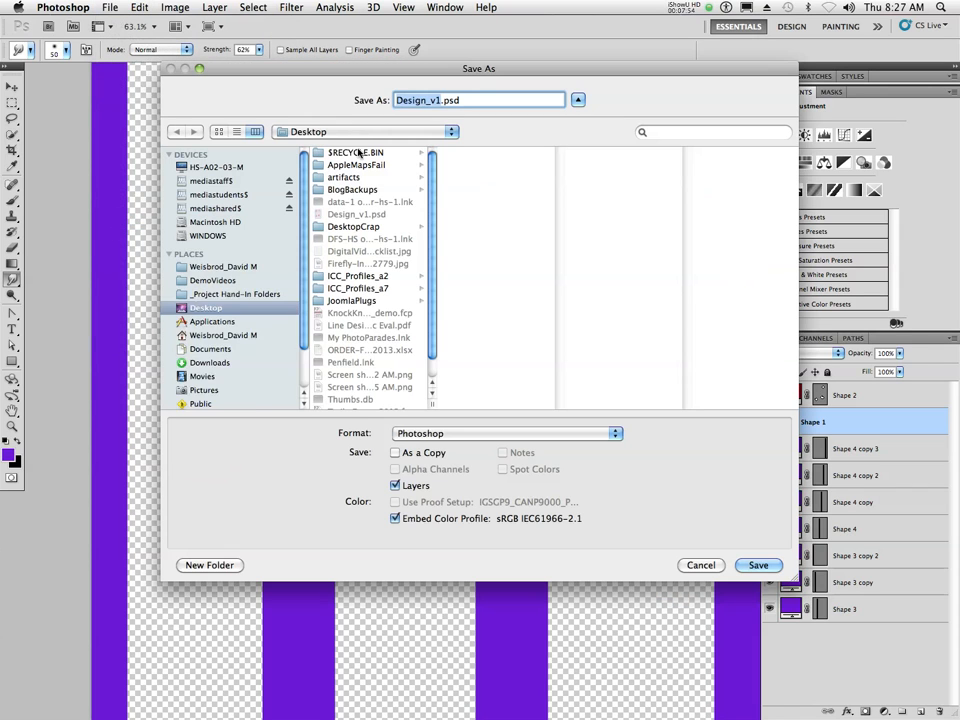
left_click(438, 100)
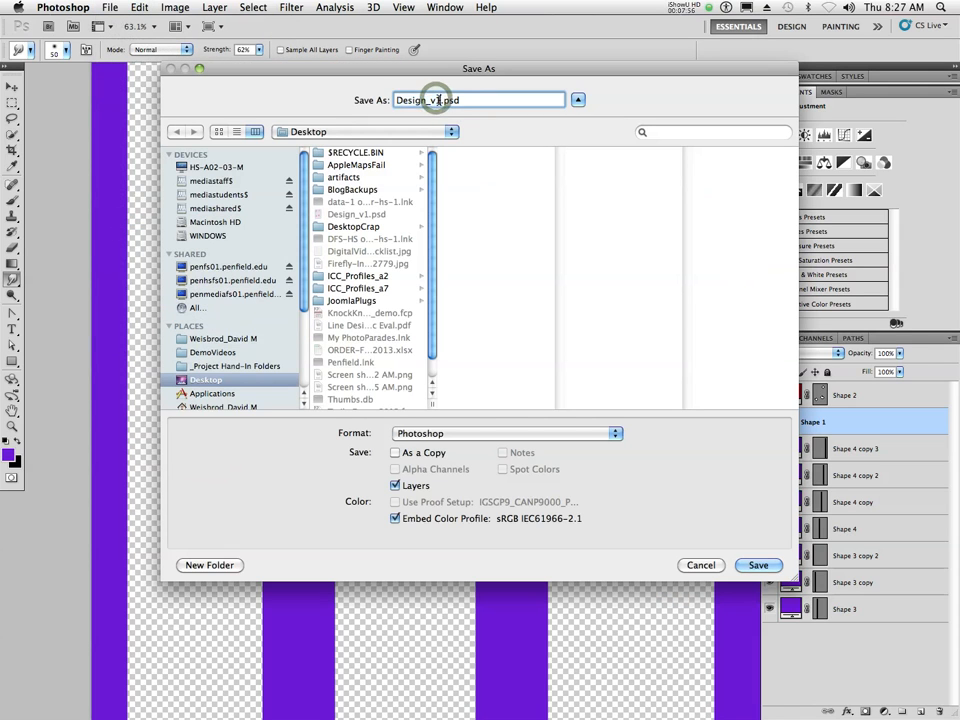
key("BackSpace")
type("2-Smudge")
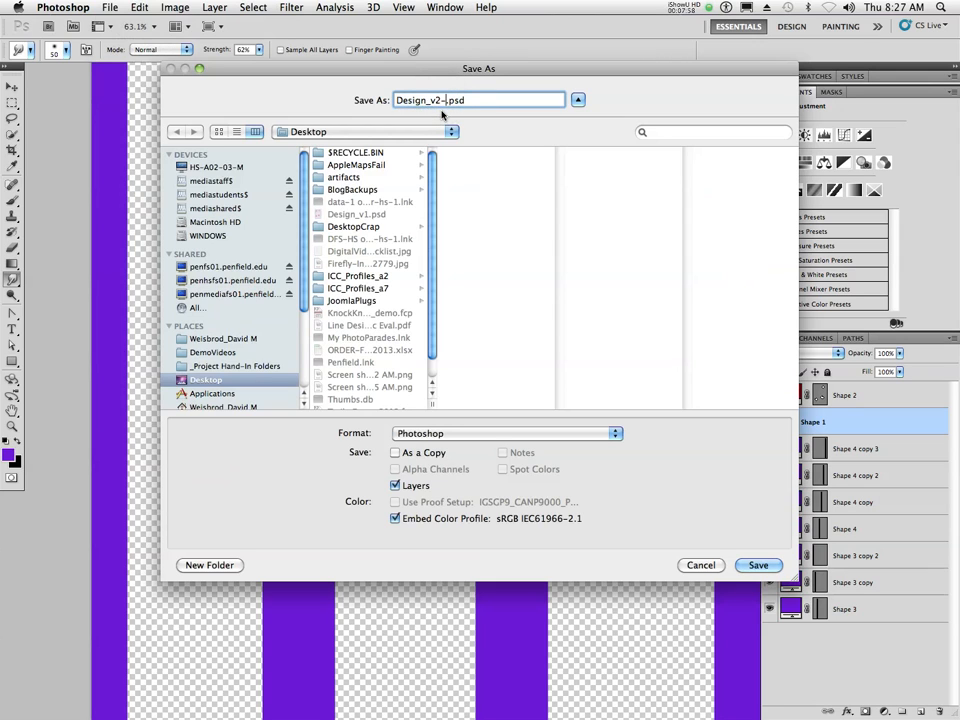
type("d")
key("Return")
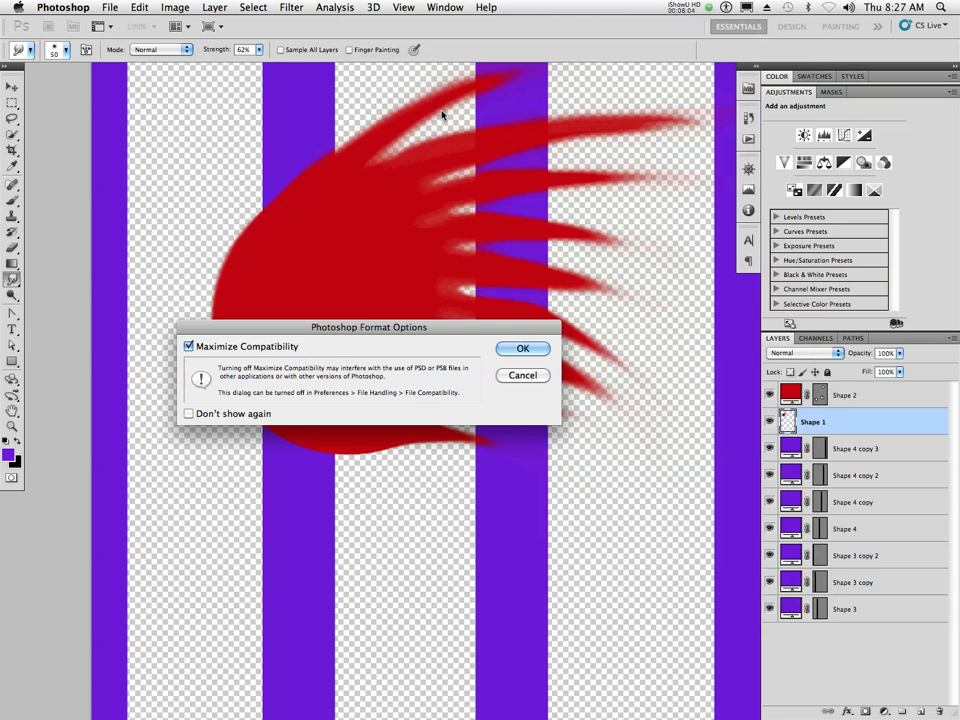
key("Return")
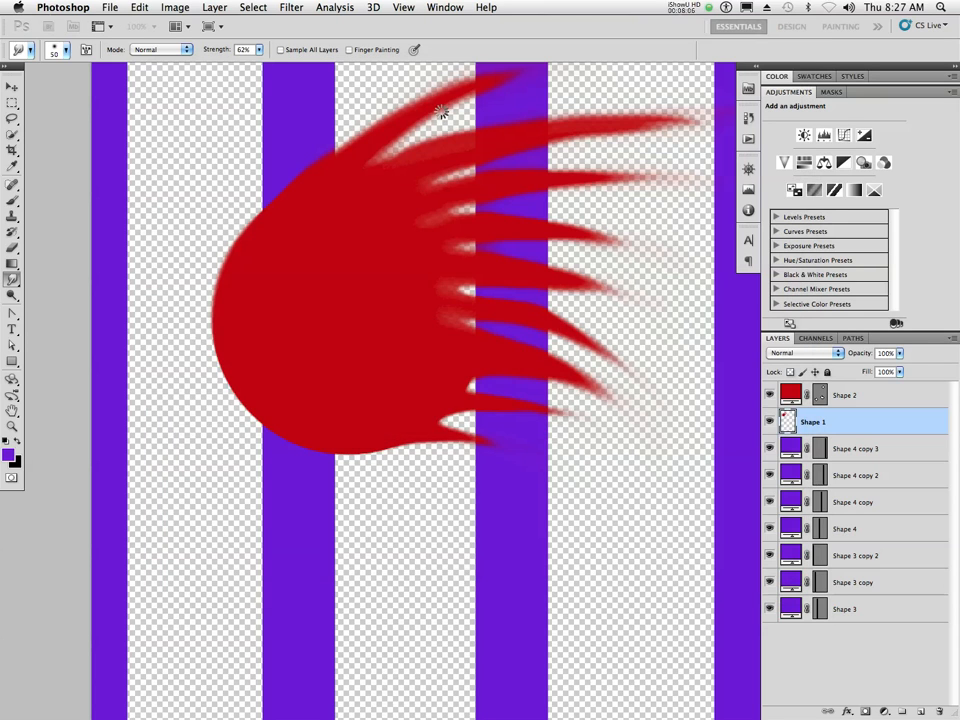